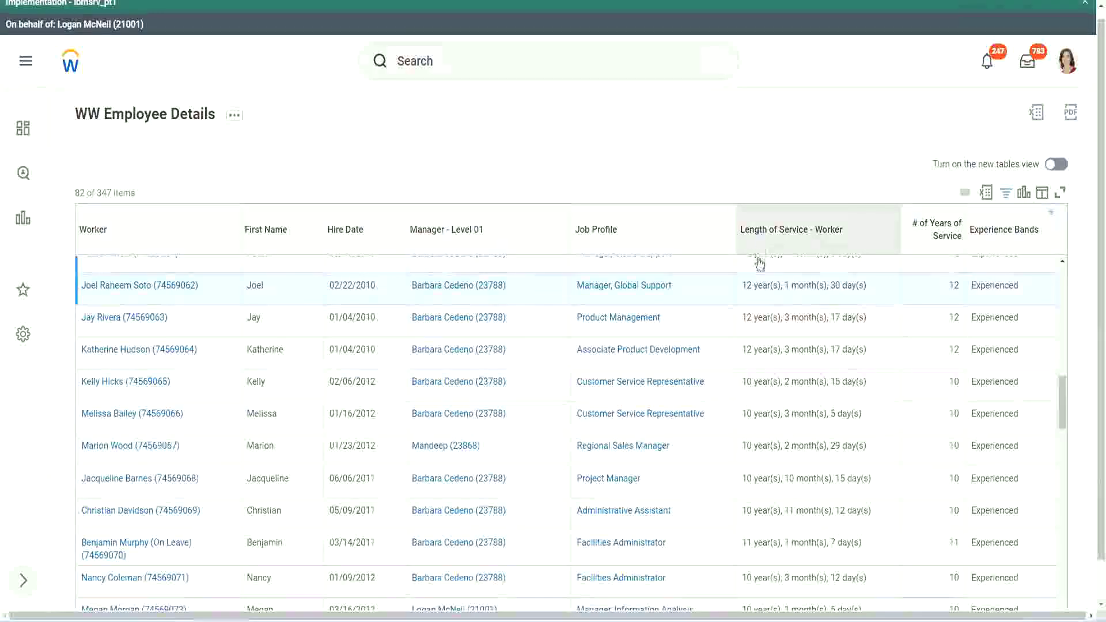
Compare length of service with the number of years for the Manager, Global Support and Administrative Assistant rows in WW Employee Details.
left_click_drag(748, 287, 742, 286)
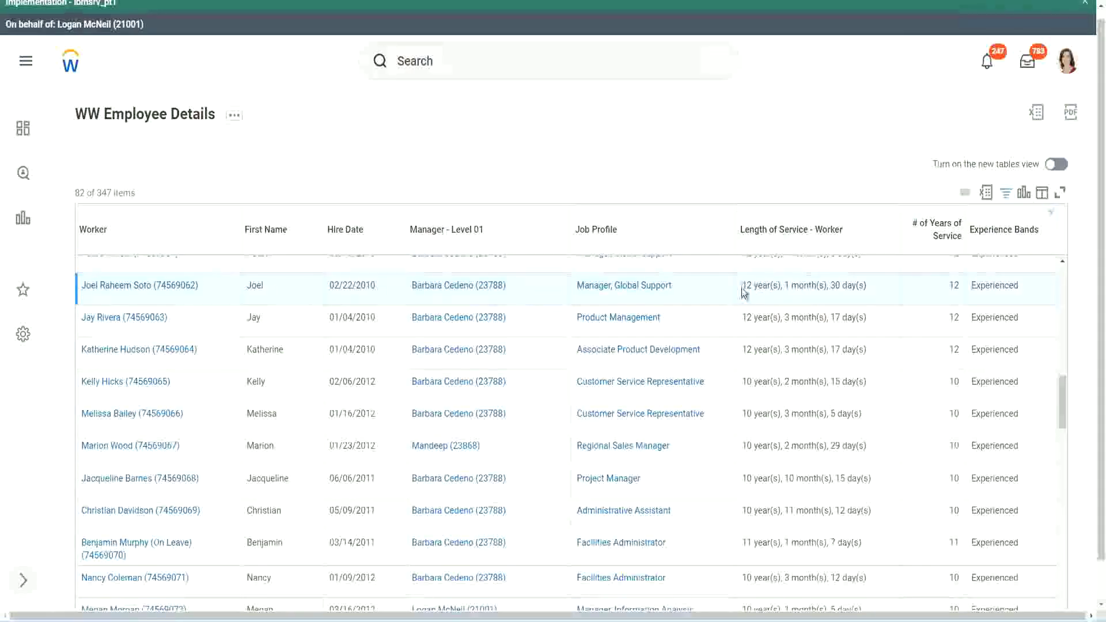
left_click(784, 285)
left_click_drag(742, 286, 847, 285)
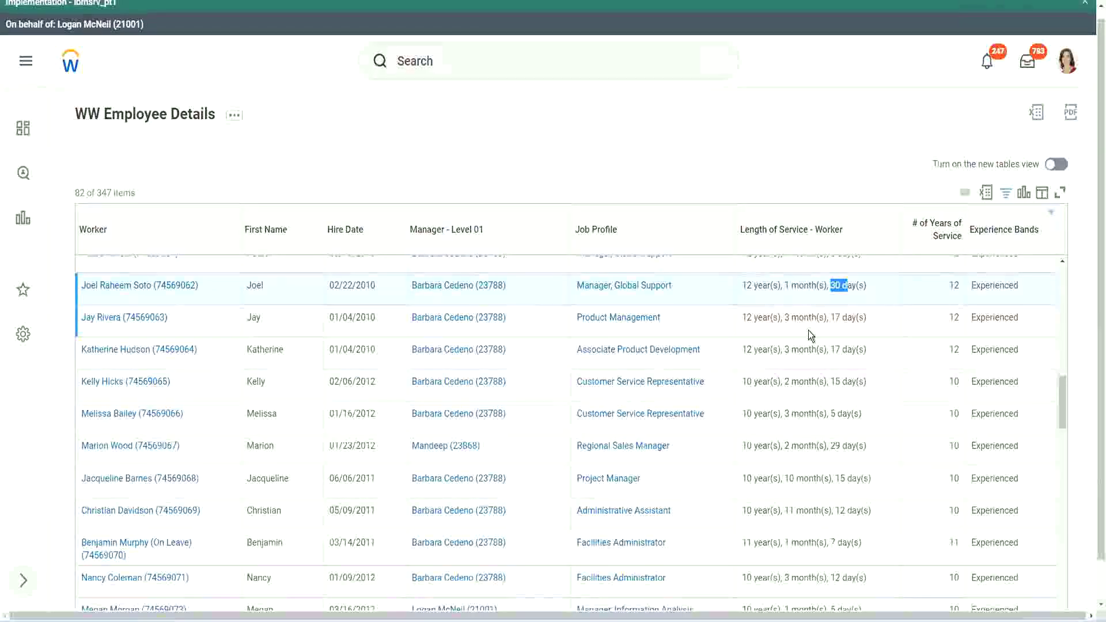
double_click(961, 283)
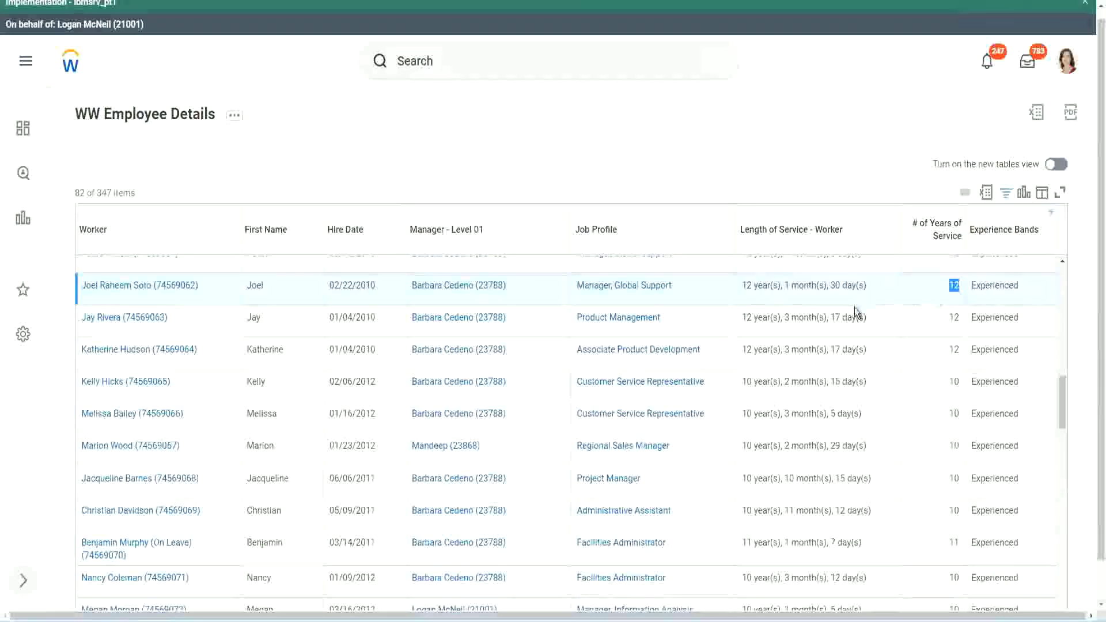
left_click(761, 511)
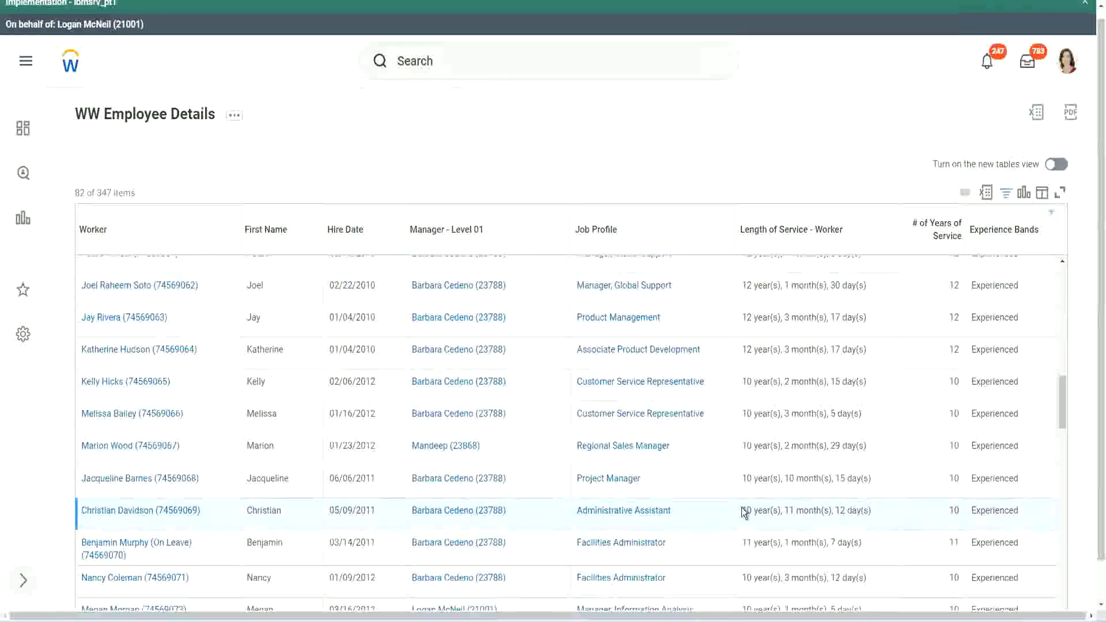
double_click(788, 509)
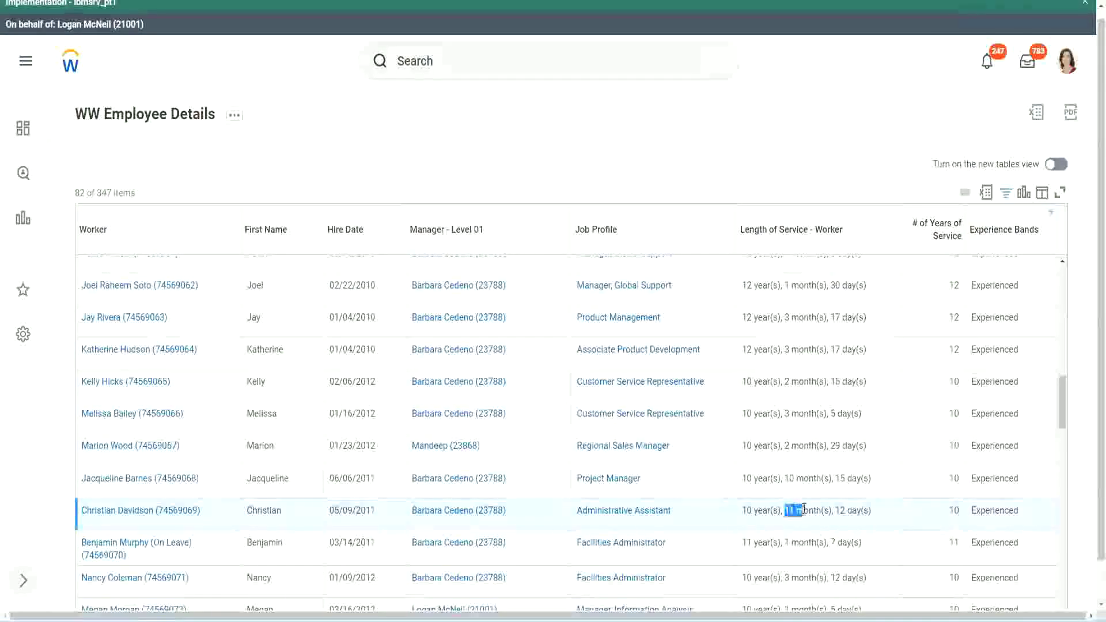
double_click(841, 510)
left_click(858, 510)
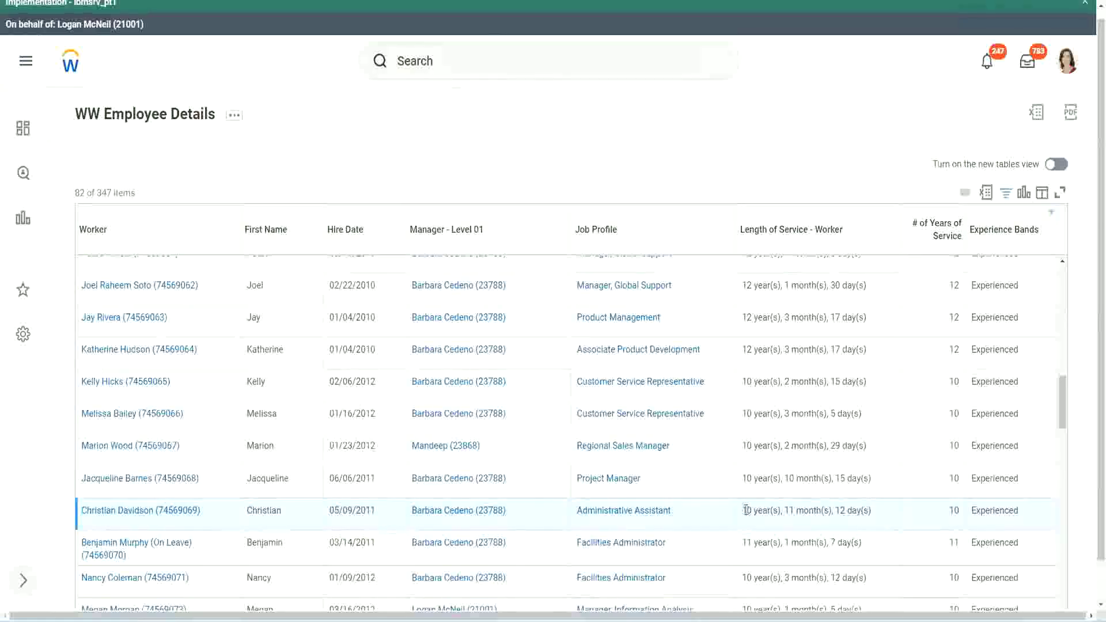
double_click(953, 510)
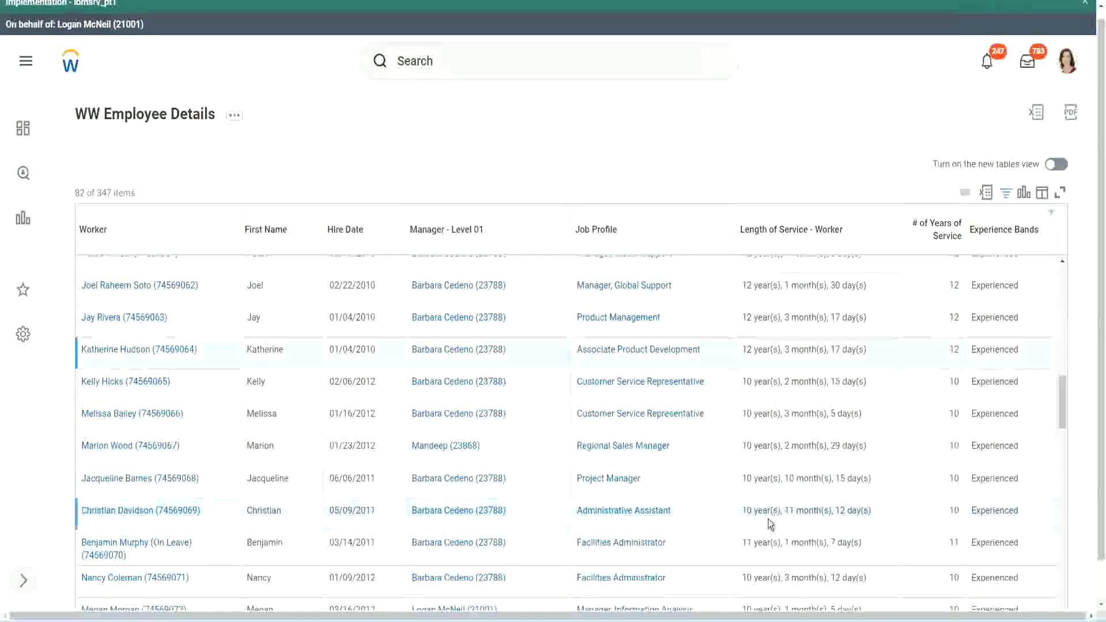
double_click(747, 510)
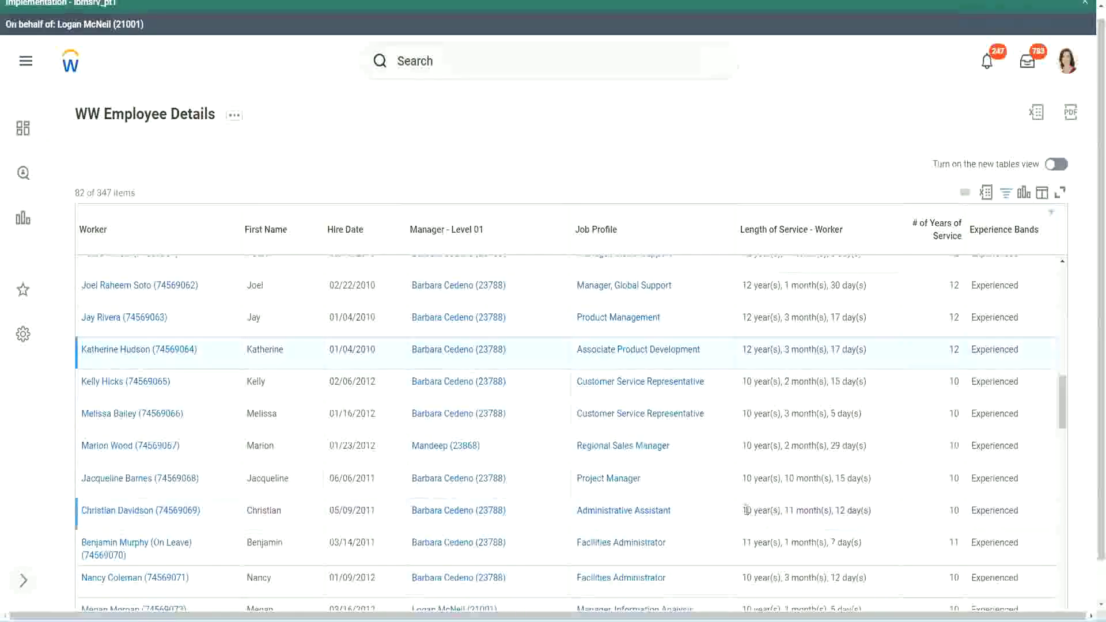
left_click(835, 507)
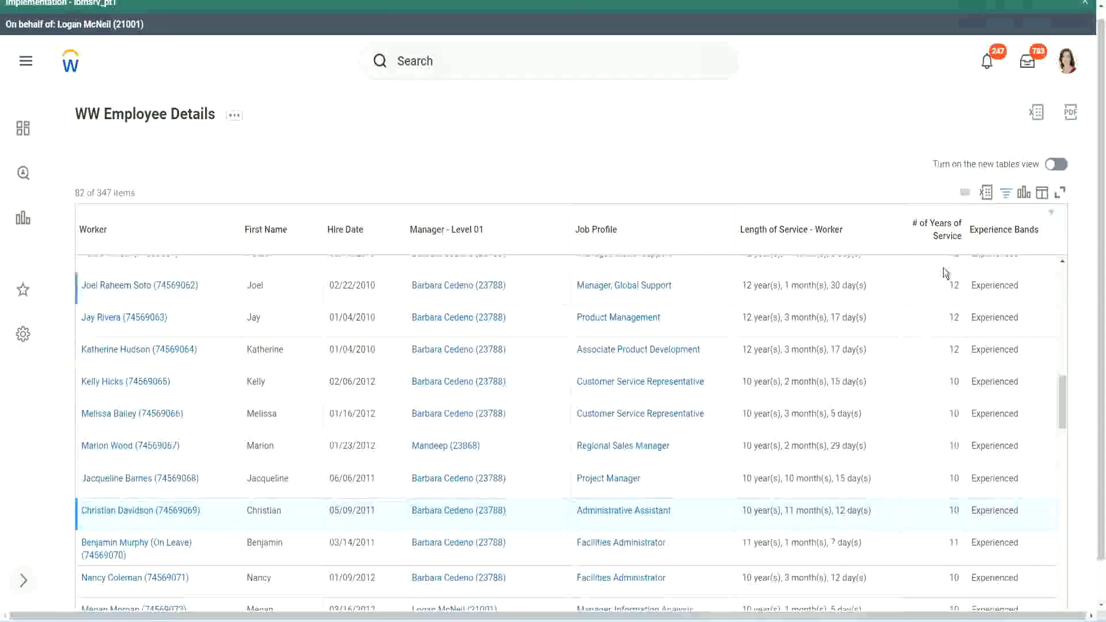
Check how months and days are treated in the # of Years of Service column, including the Project Manager hired 06/06/2011.
left_click_drag(949, 285, 959, 288)
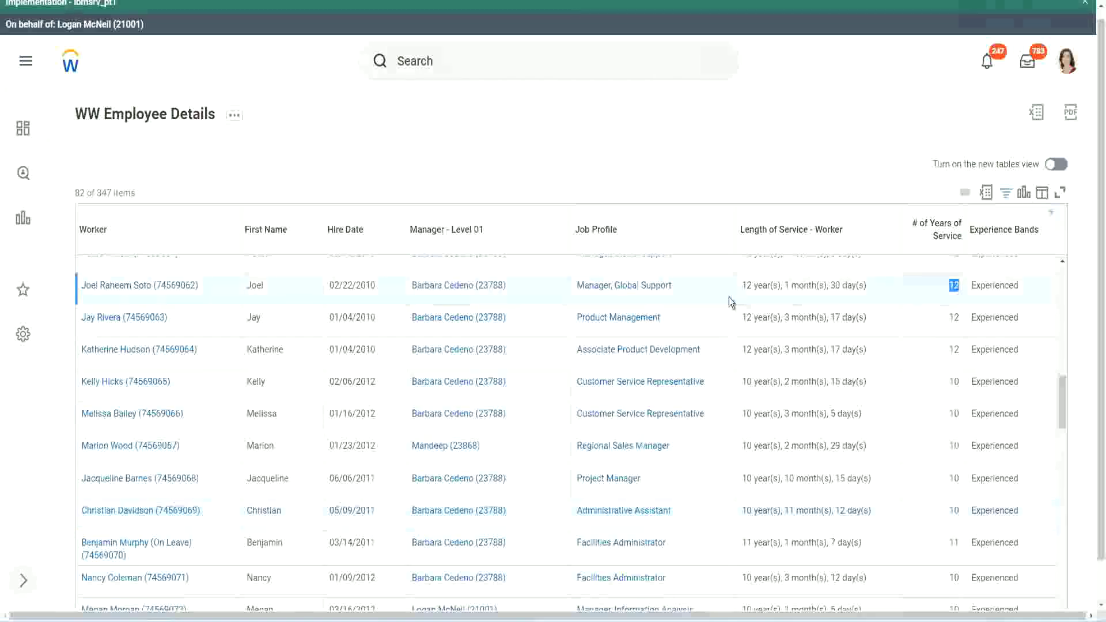
left_click_drag(742, 286, 881, 280)
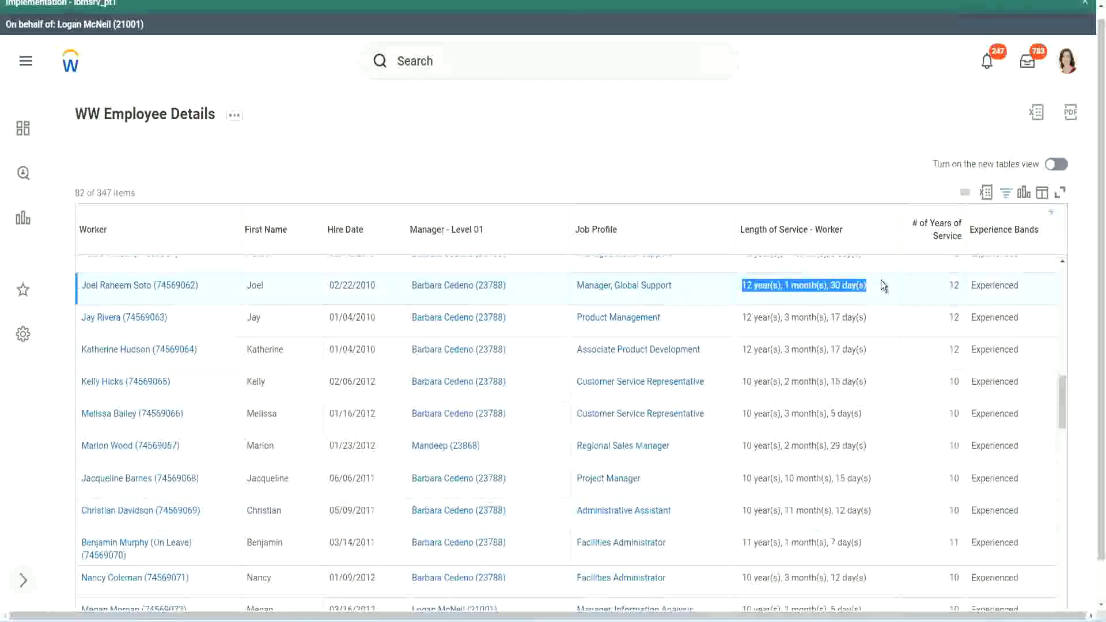
left_click(859, 509)
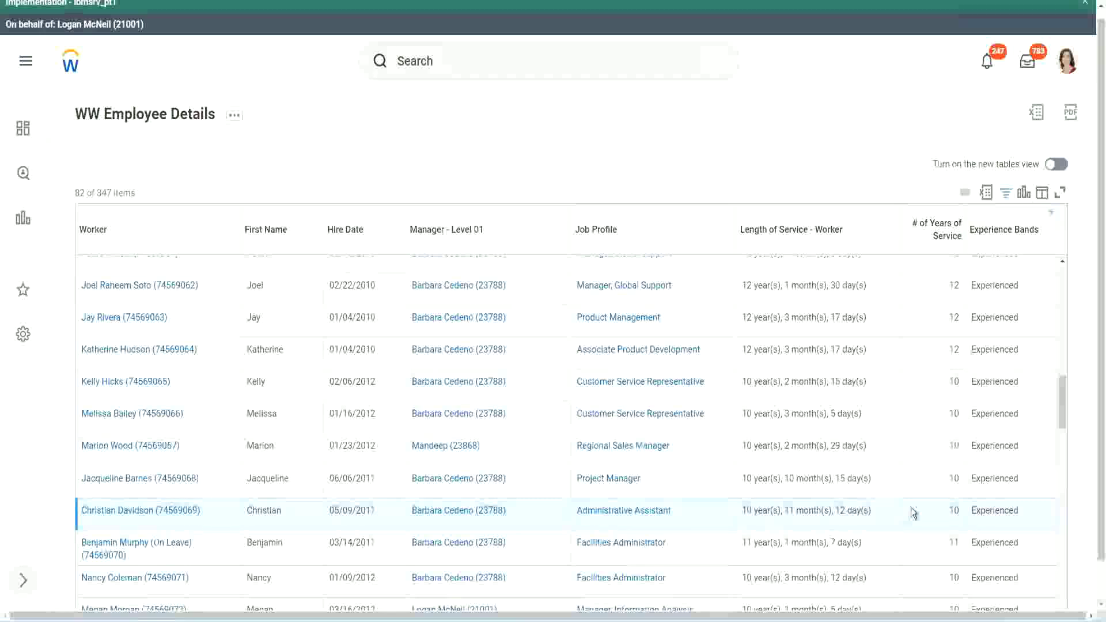
double_click(955, 510)
left_click(914, 514)
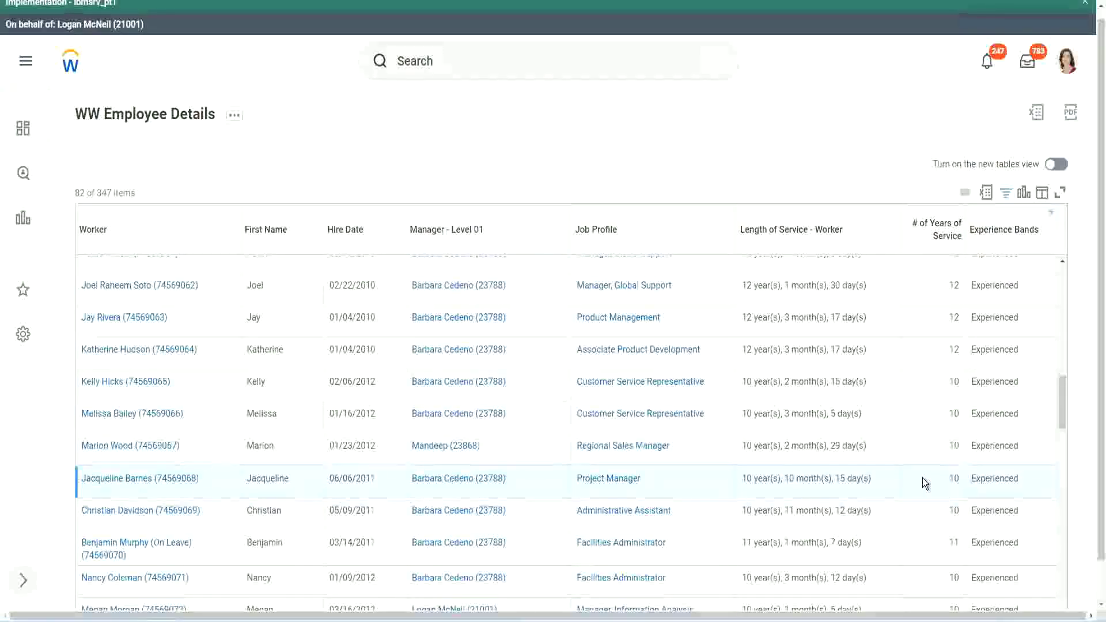
double_click(954, 477)
left_click(953, 478)
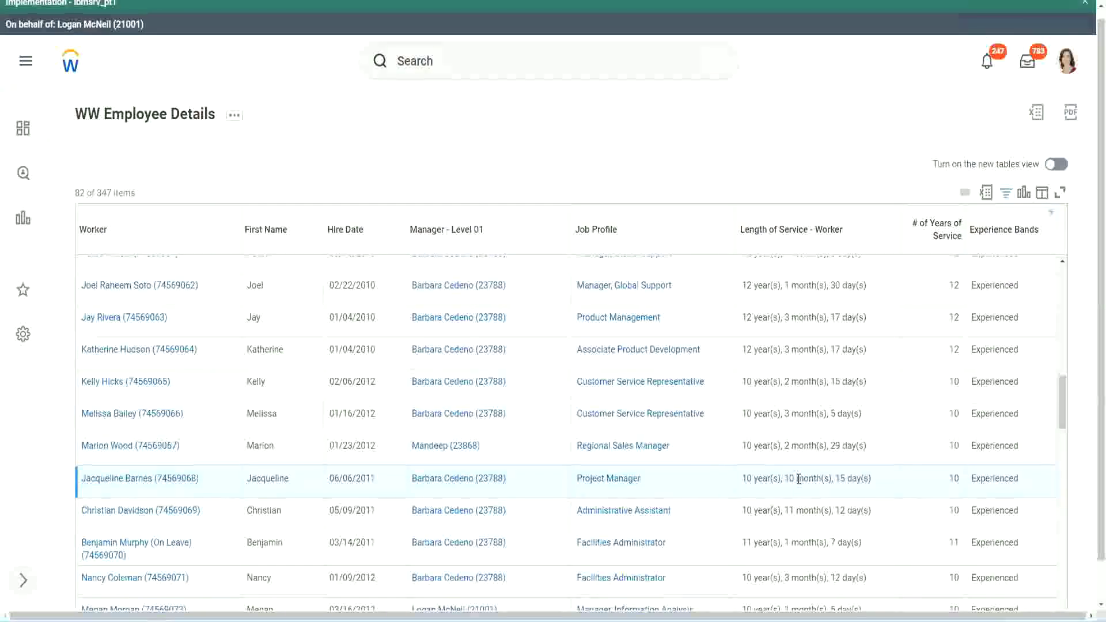
double_click(789, 479)
left_click(826, 479)
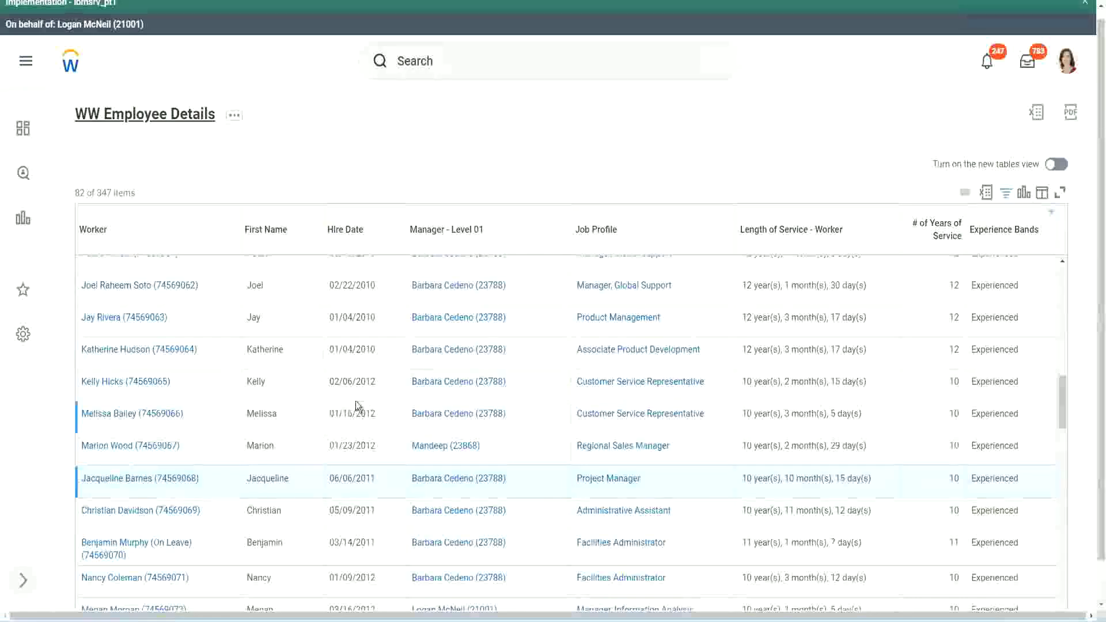
From the report definition's columns, open the calculated field CF-WW-Eval Exp-Derive Experience Bands from Years of Service in a new tab.
scroll(355, 401, "down", 4)
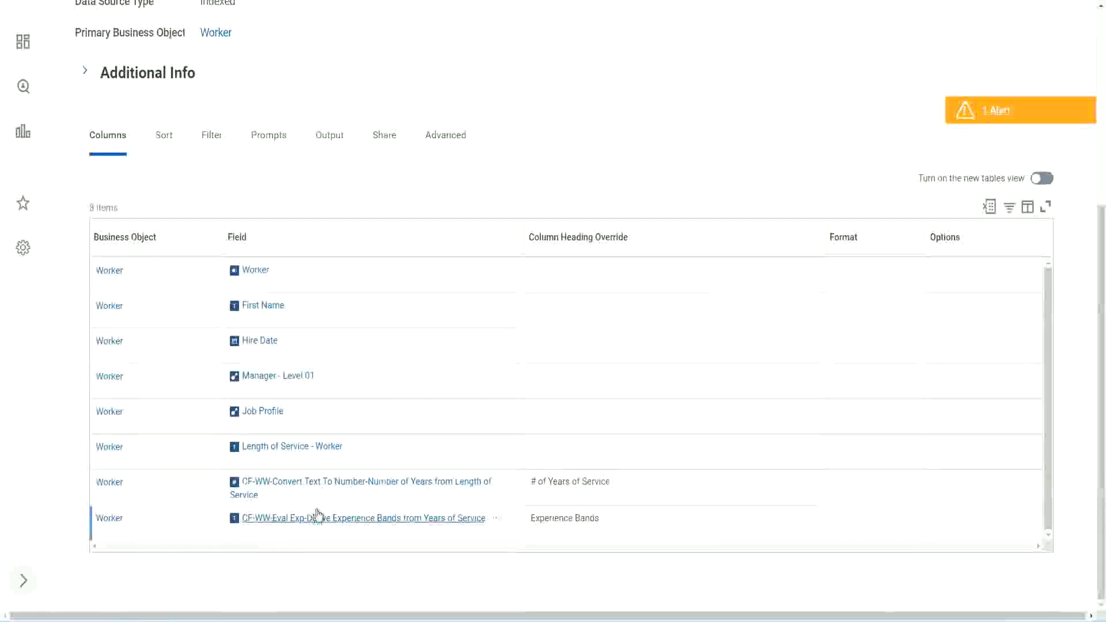
right_click(300, 520)
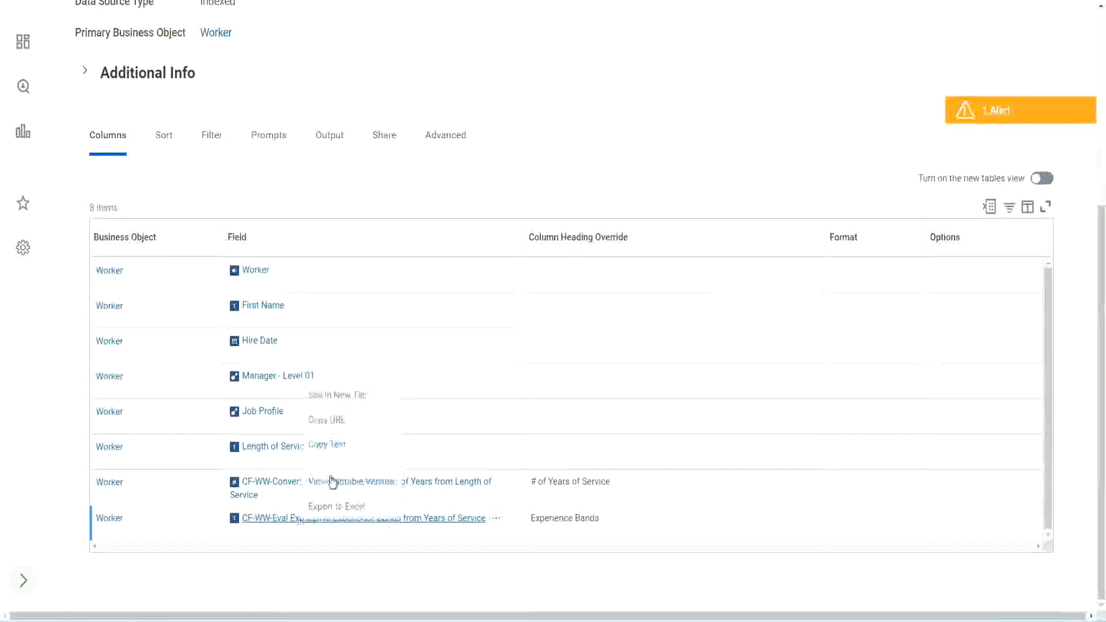
left_click(350, 394)
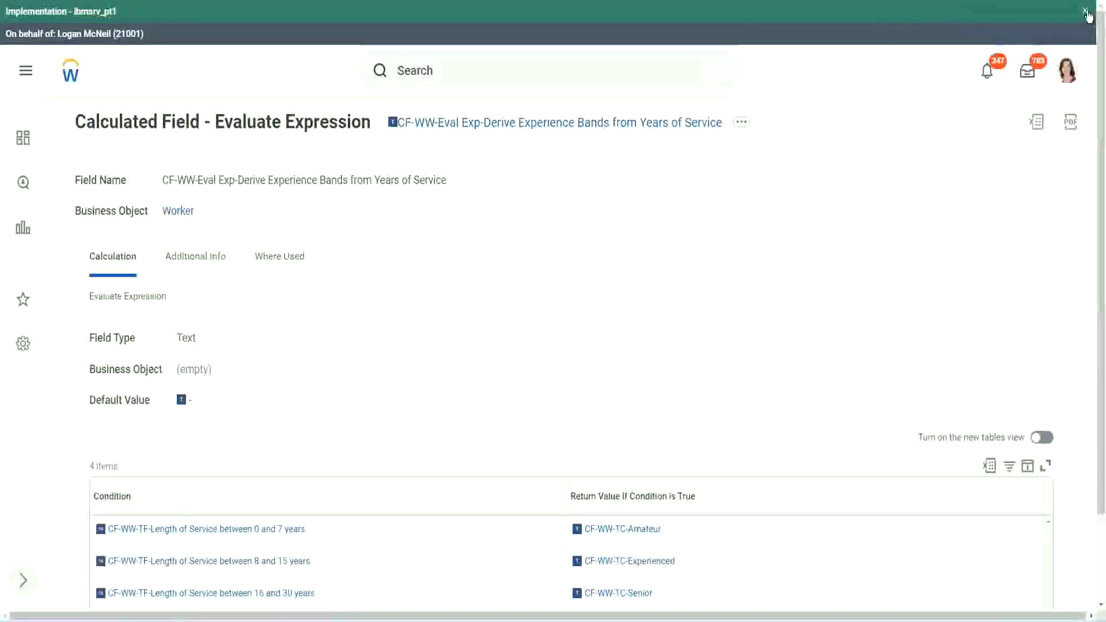
Dismiss the environment banner, review the Evaluate Expression conditions and return values, and copy the calculated field's name as text.
left_click(1085, 12)
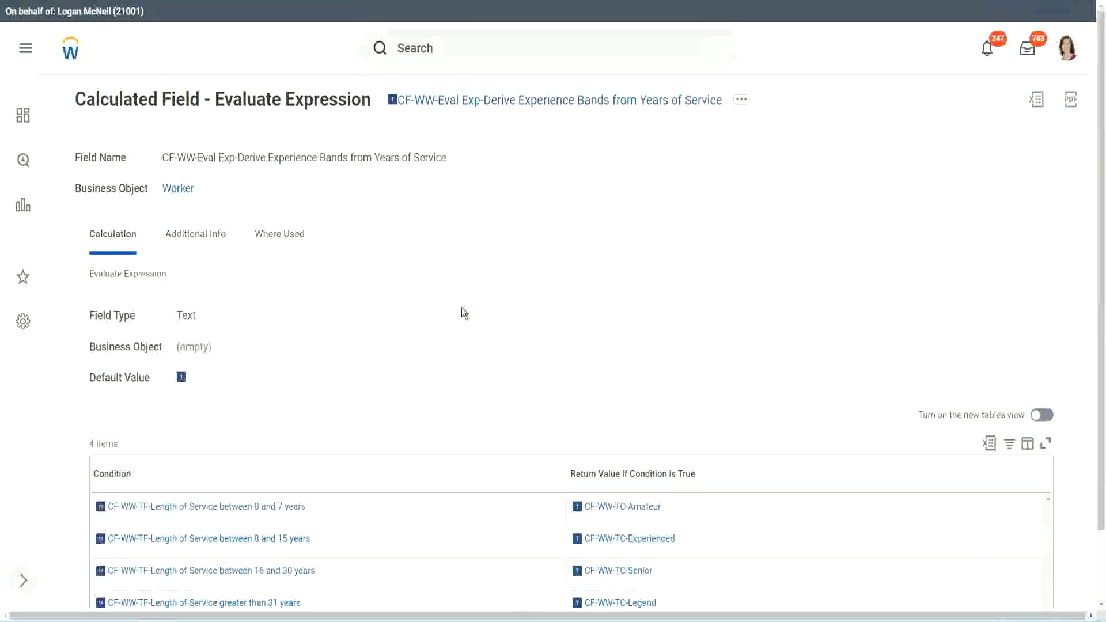
scroll(440, 325, "down", 1)
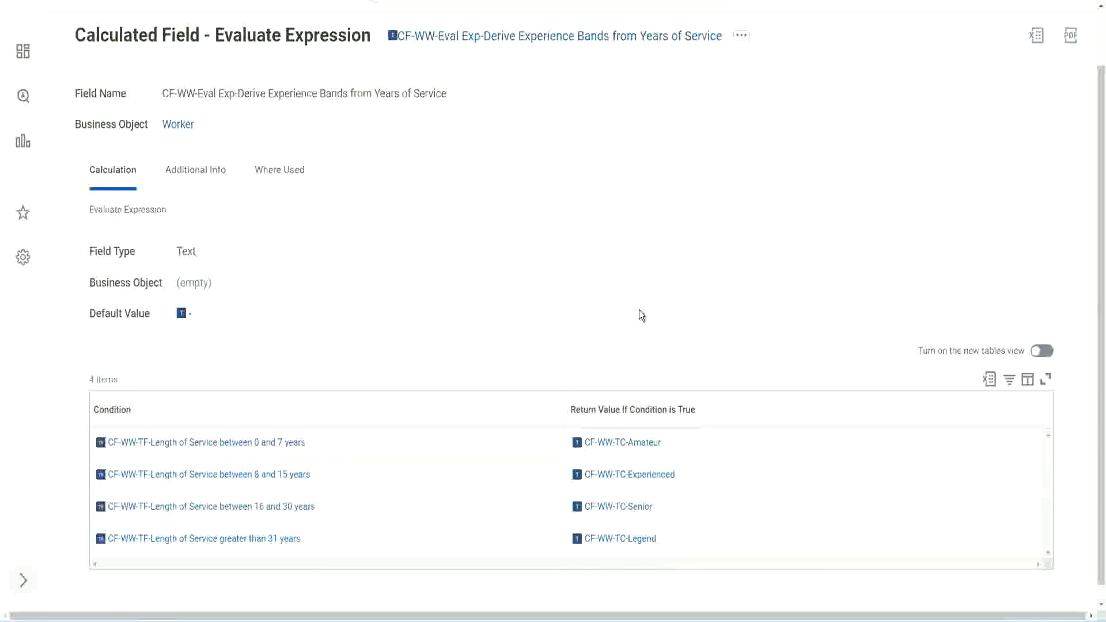
left_click(502, 406)
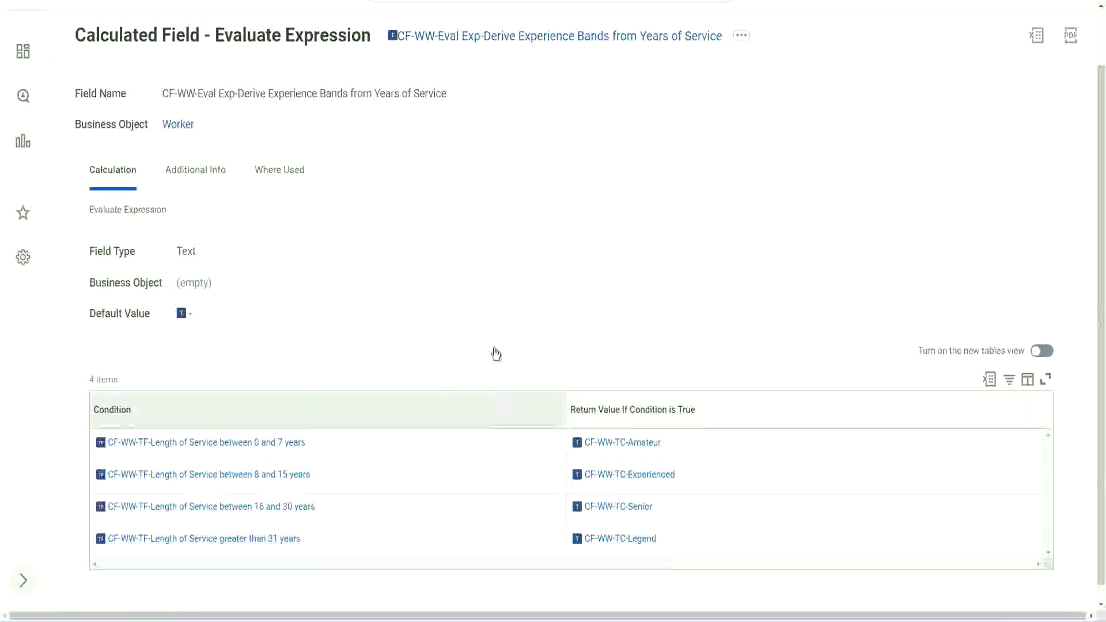
left_click(494, 265)
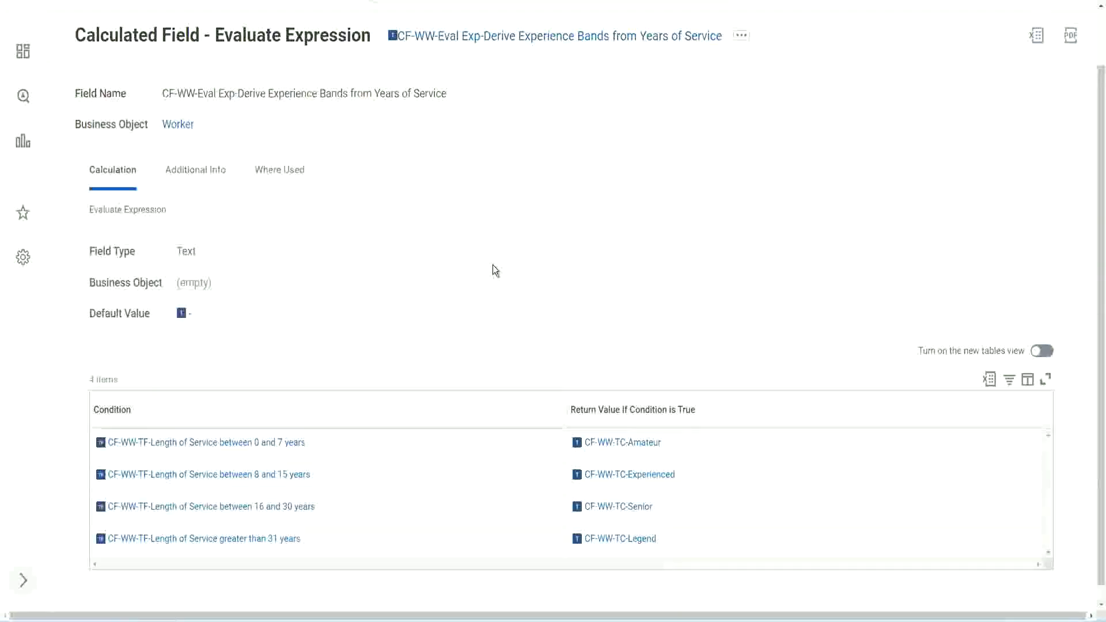
right_click(487, 42)
left_click(516, 102)
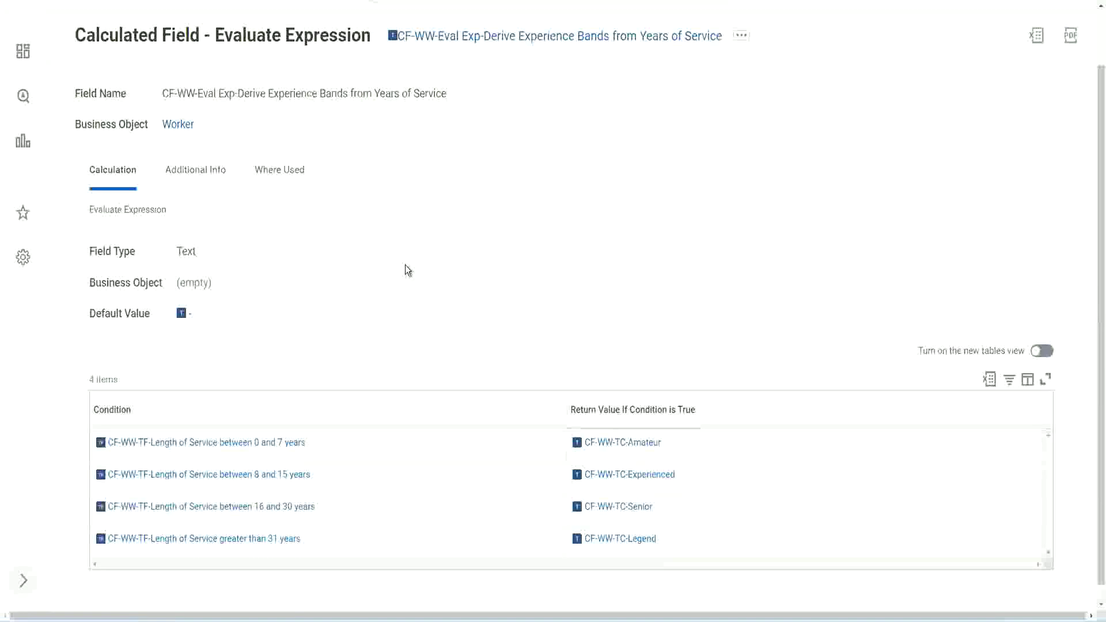
Return to the WW Employee Details report definition and open the Create Calculated Field task by searching for "create cal field".
scroll(430, 227, "up", 1)
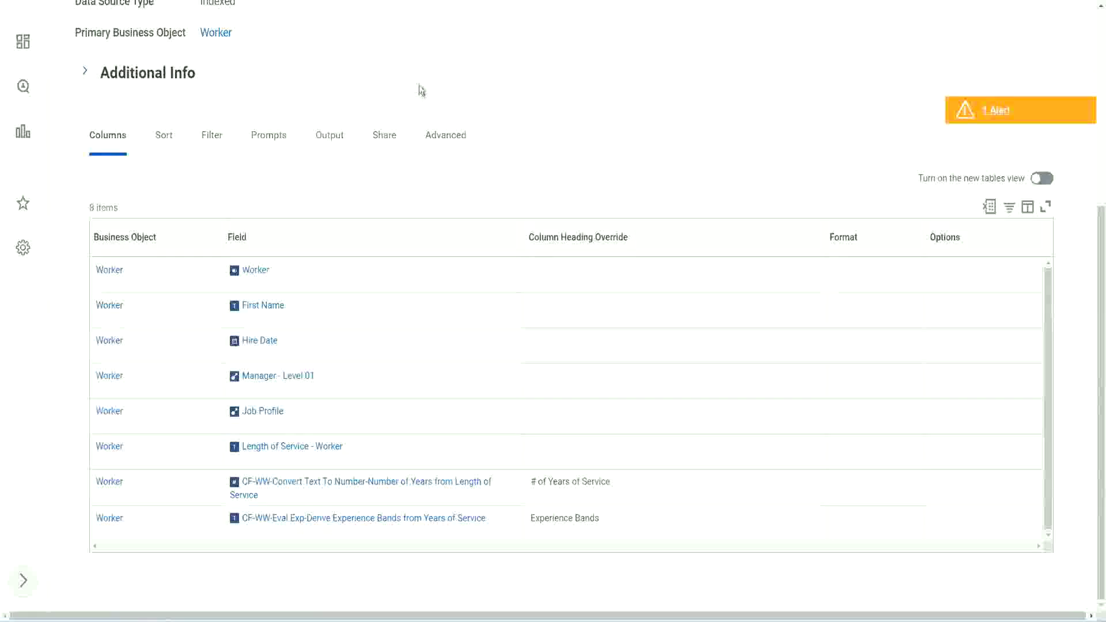
scroll(420, 89, "up", 5)
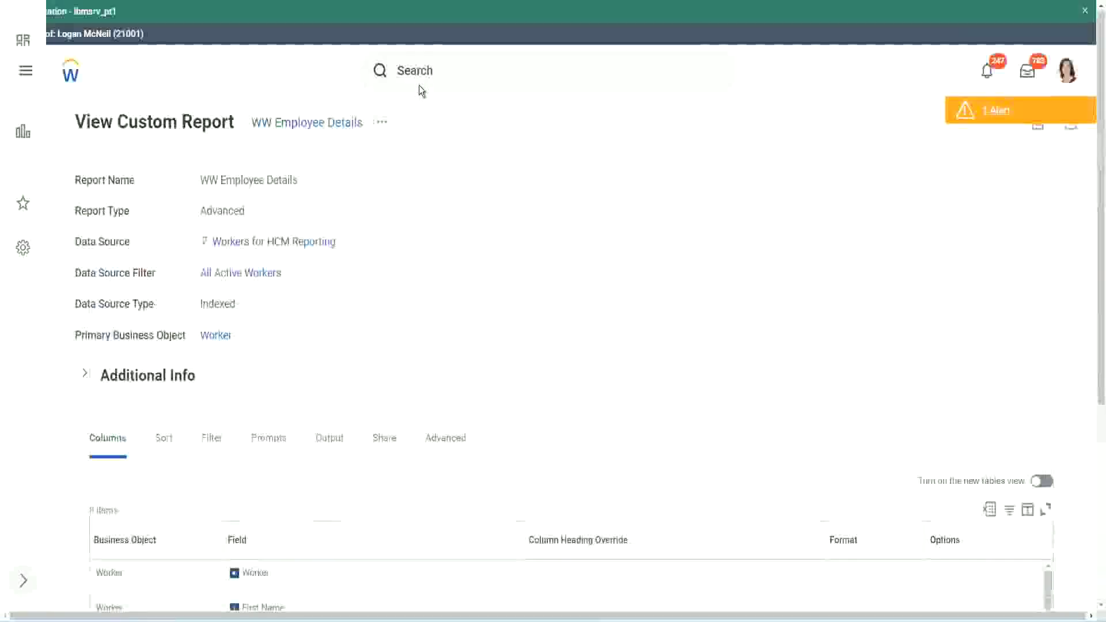
left_click(449, 68)
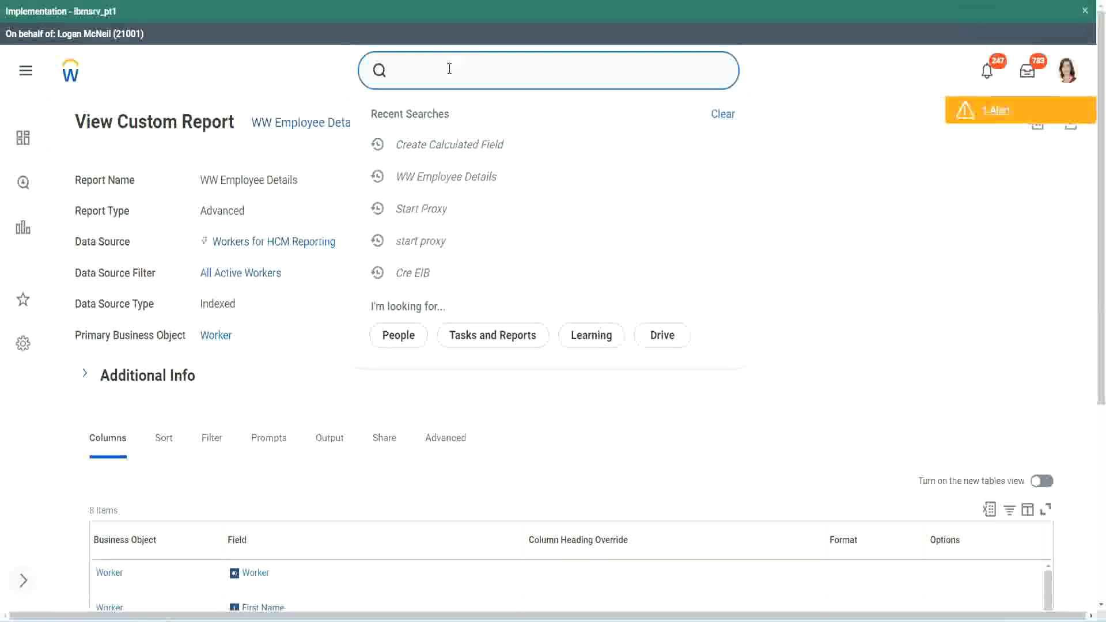
type("create cal field")
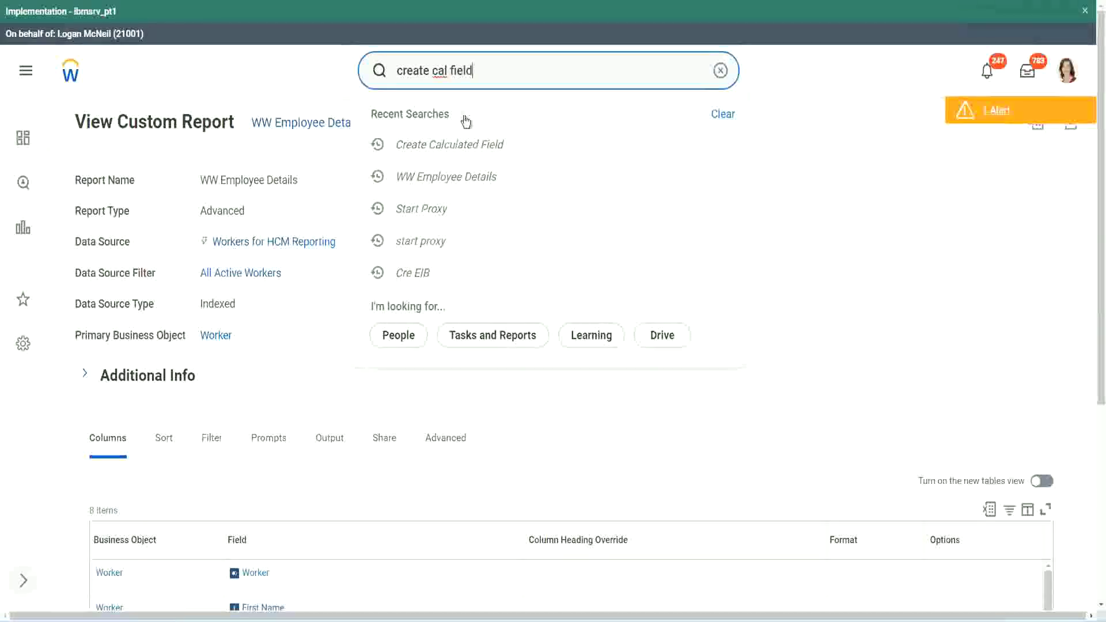
left_click(463, 118)
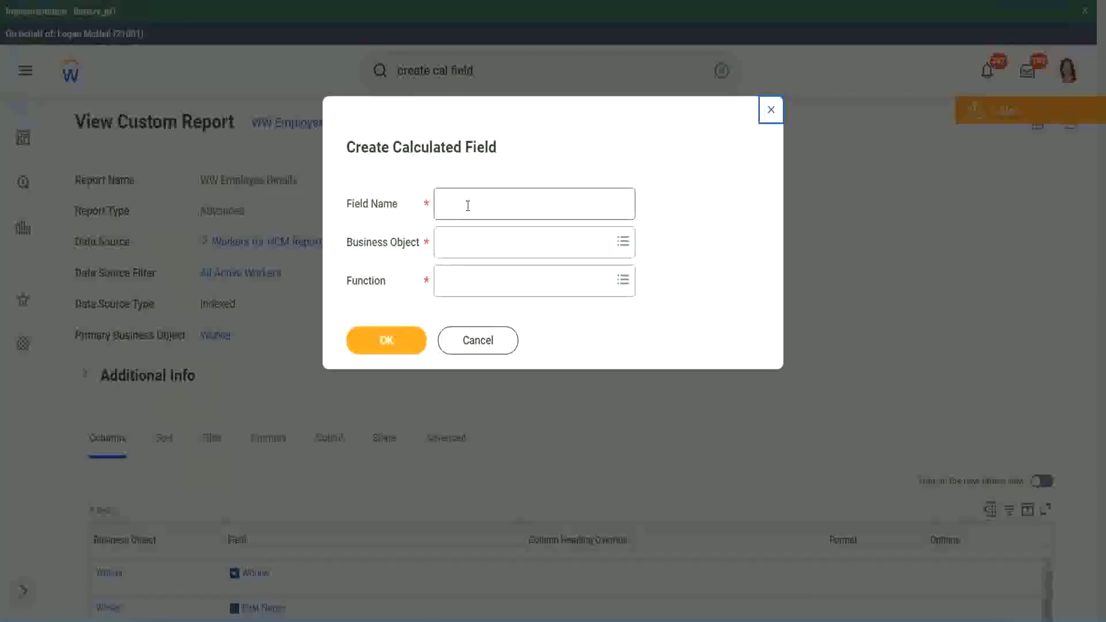
Paste the copied name as the Field Name and insert "Bands" after "Exp", so that it begins CF-WW-Eval Exp Bands-Derive Experience.
left_click(466, 205)
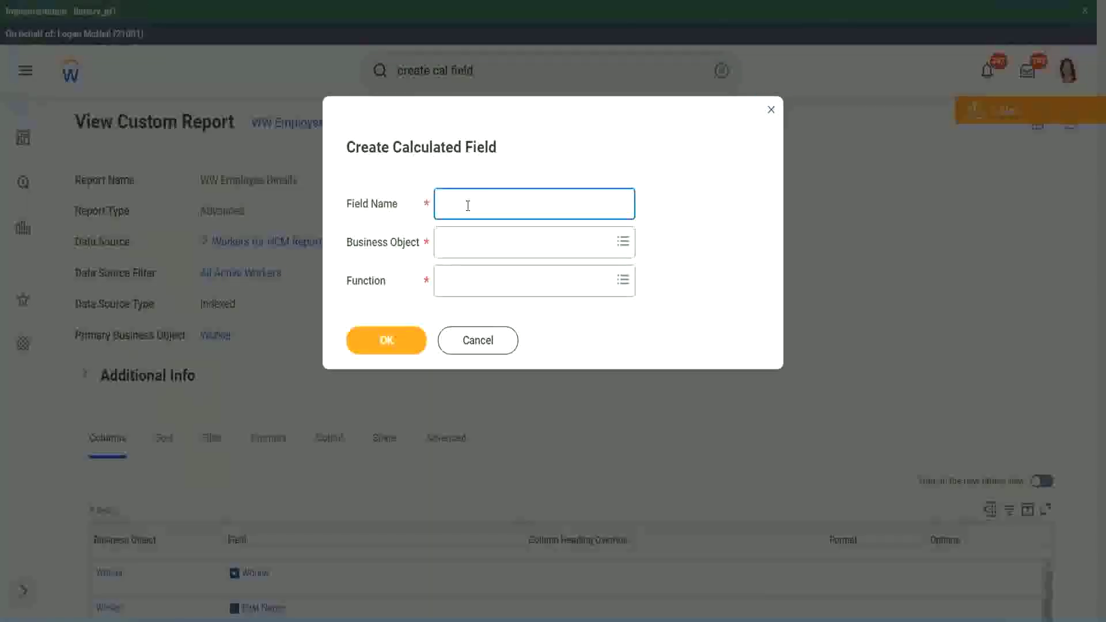
key("ctrl+v")
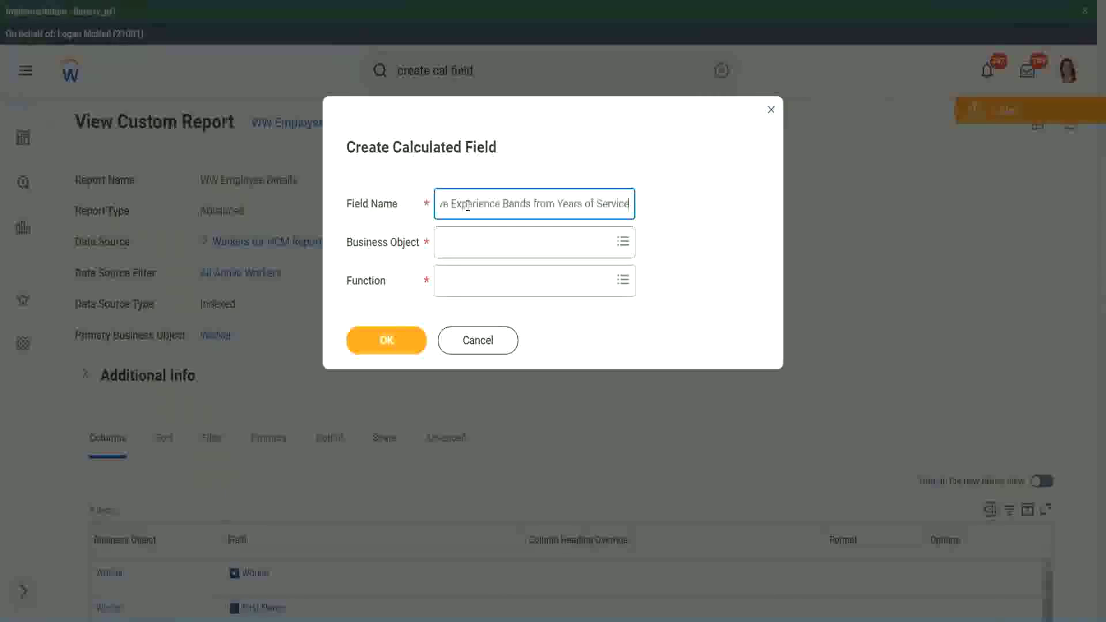
left_click_drag(496, 204, 407, 186)
left_click(499, 204)
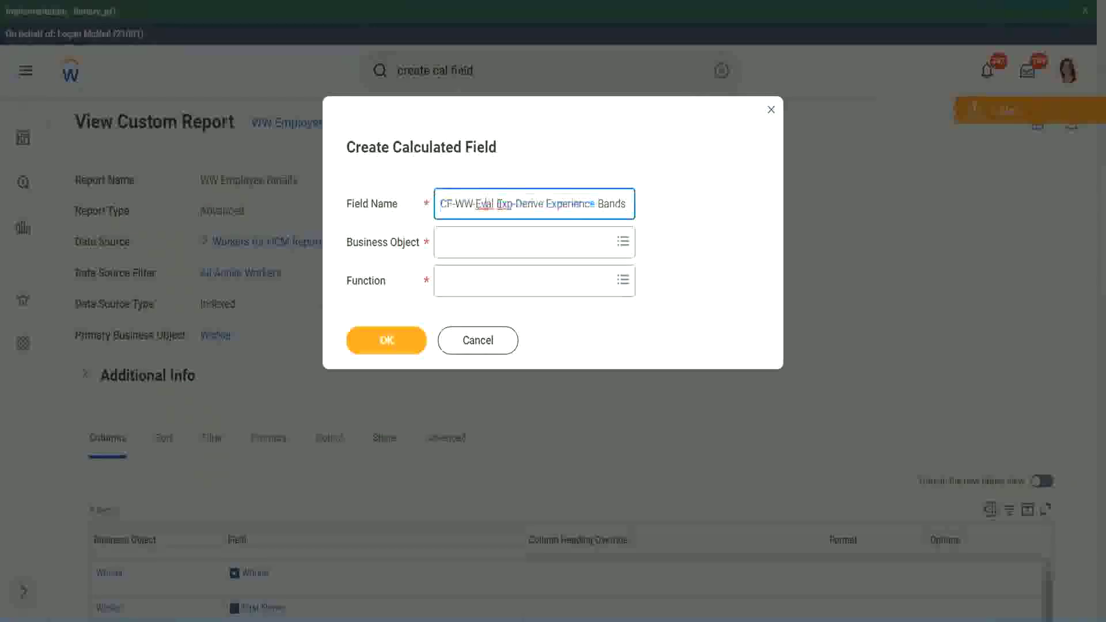
double_click(501, 204)
key("Right")
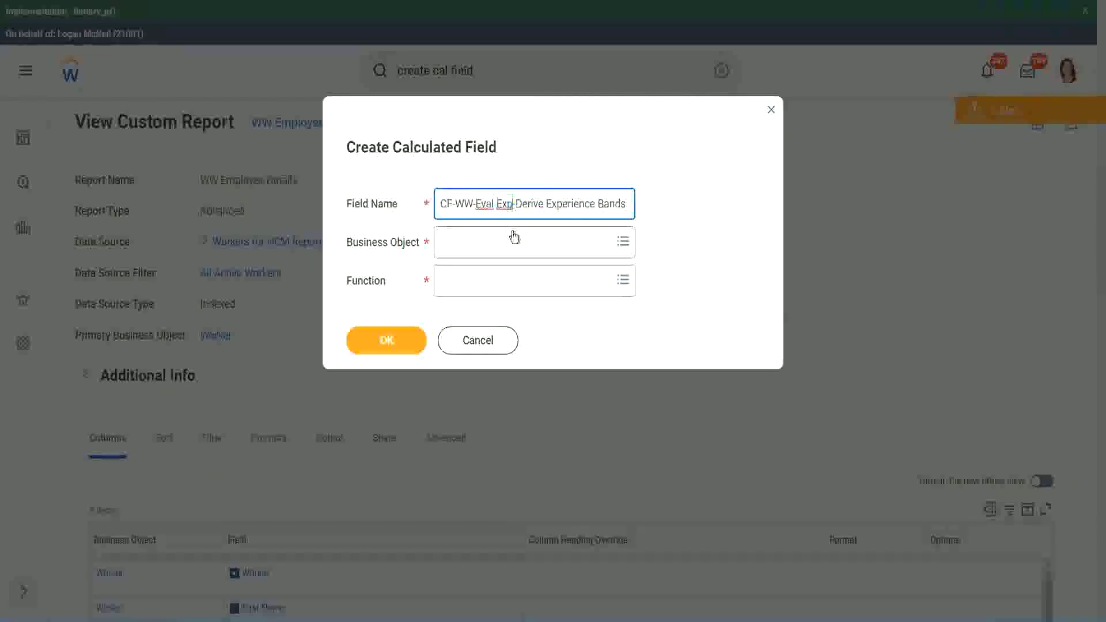
type("bands")
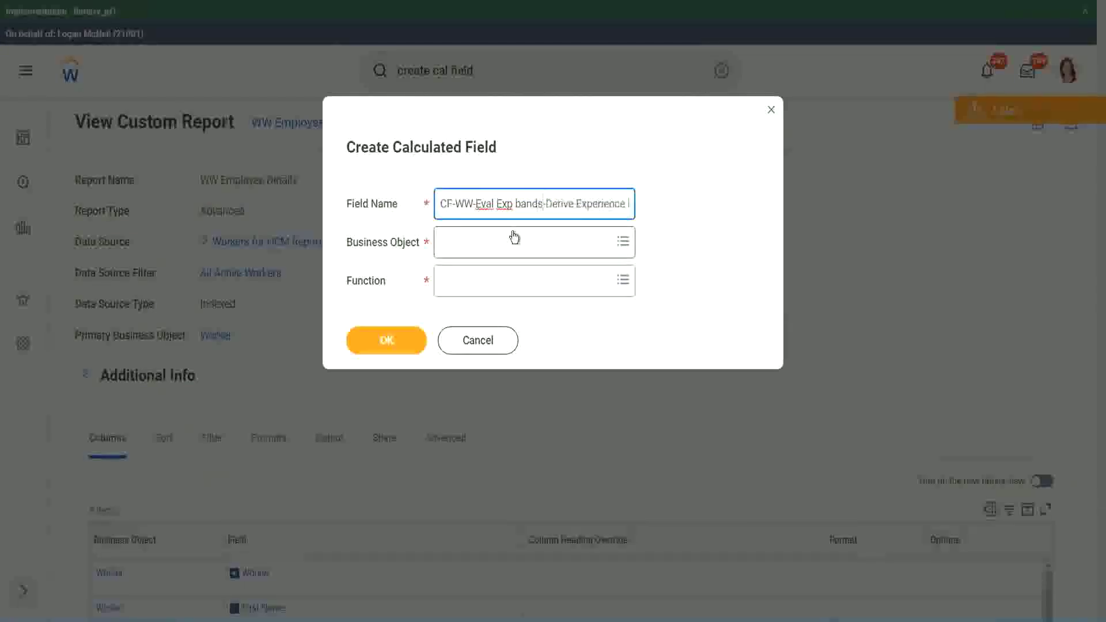
key("Left")
key("Left")
key("Left")
key("Left")
key("shift+Left")
type("B")
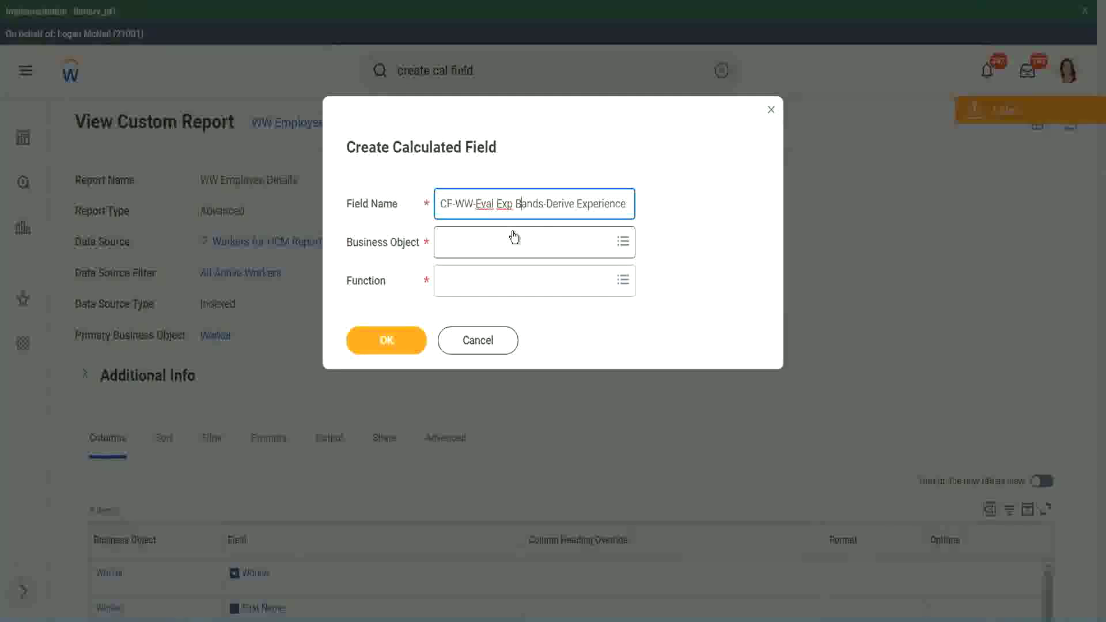
key("Right")
key("Right")
key("Right")
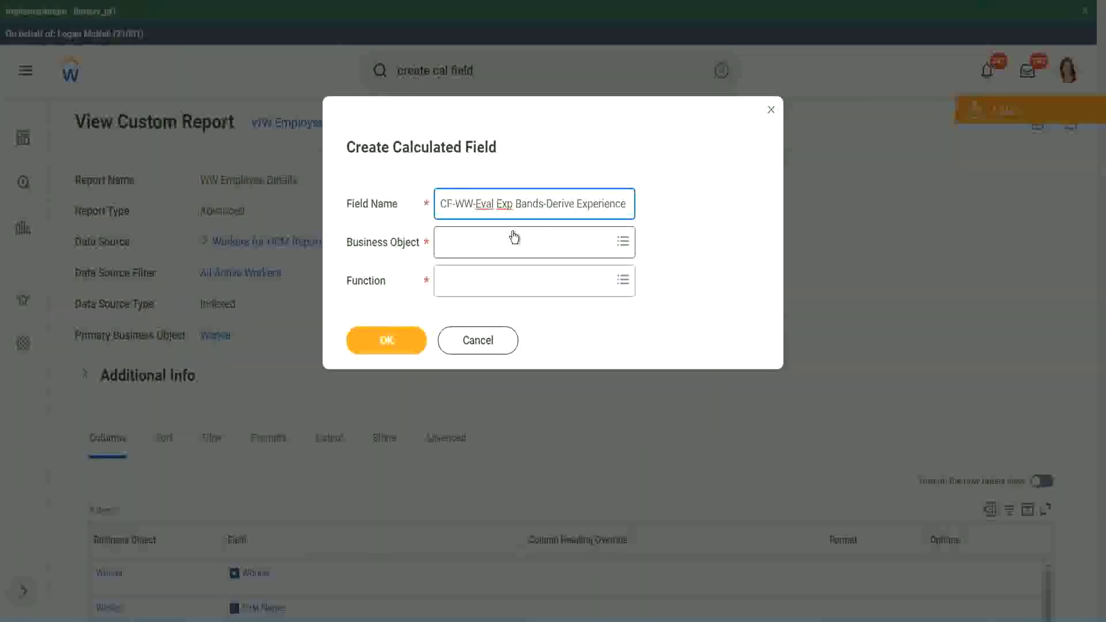
Replace "Derive" with "Determine" in the Field Name, keeping the ending "Experience Bands from Years of Service".
key("End")
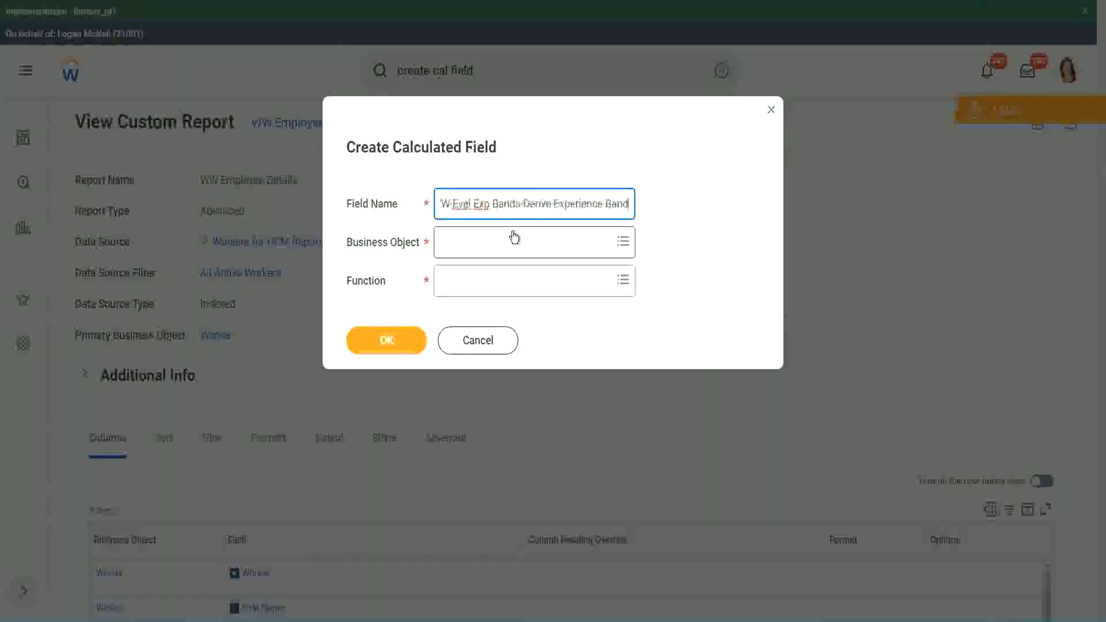
type("s from Years of")
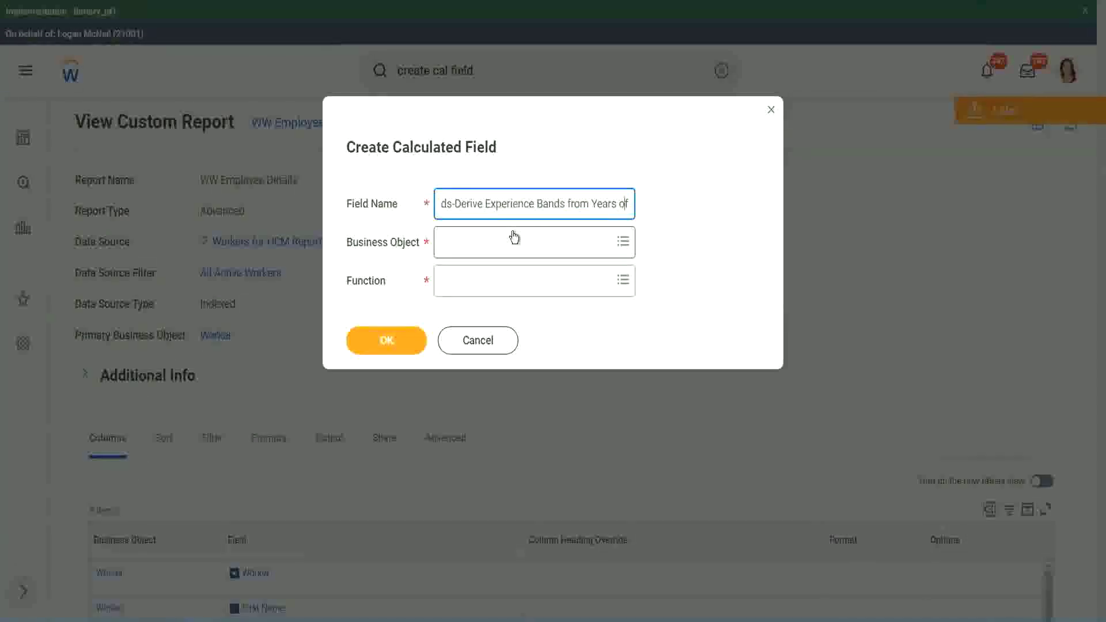
key("Left")
key("Left")
key("Left")
key("Left")
key("Left")
key("Left")
key("Left")
key("Left")
key("Left")
key("Left")
key("Left")
key("Left")
key("Left")
key("Left")
key("Left")
key("Left")
key("Left")
key("Left")
key("Left")
key("Left")
key("shift+Left")
key("shift+Left")
key("shift+Left")
key("shift+Left")
key("shift+Left")
key("shift+Left")
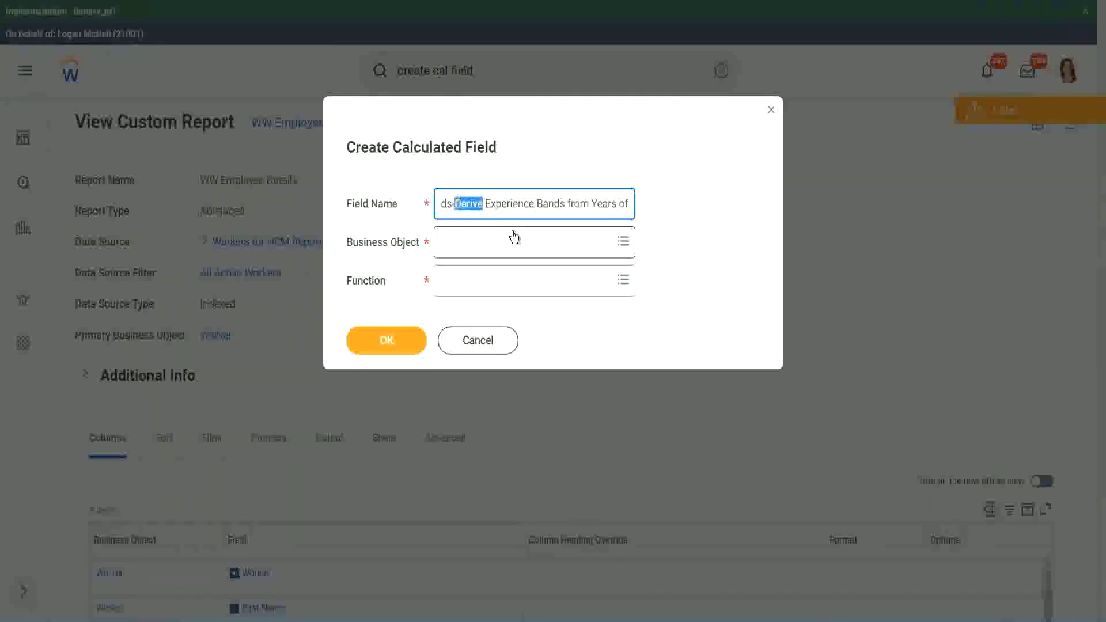
type("Determine")
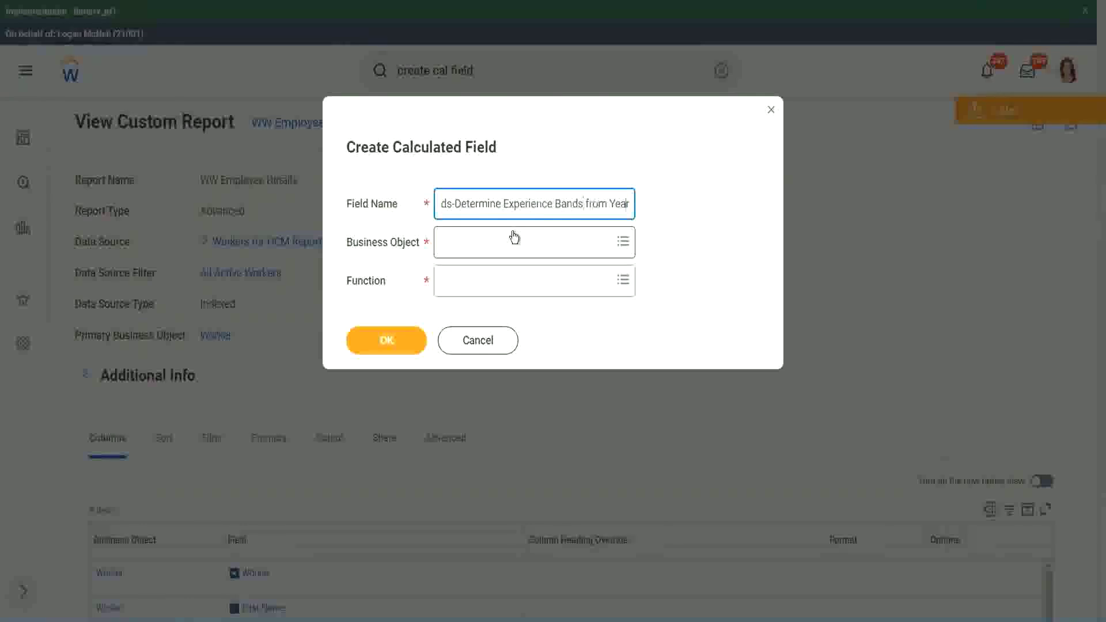
key("End")
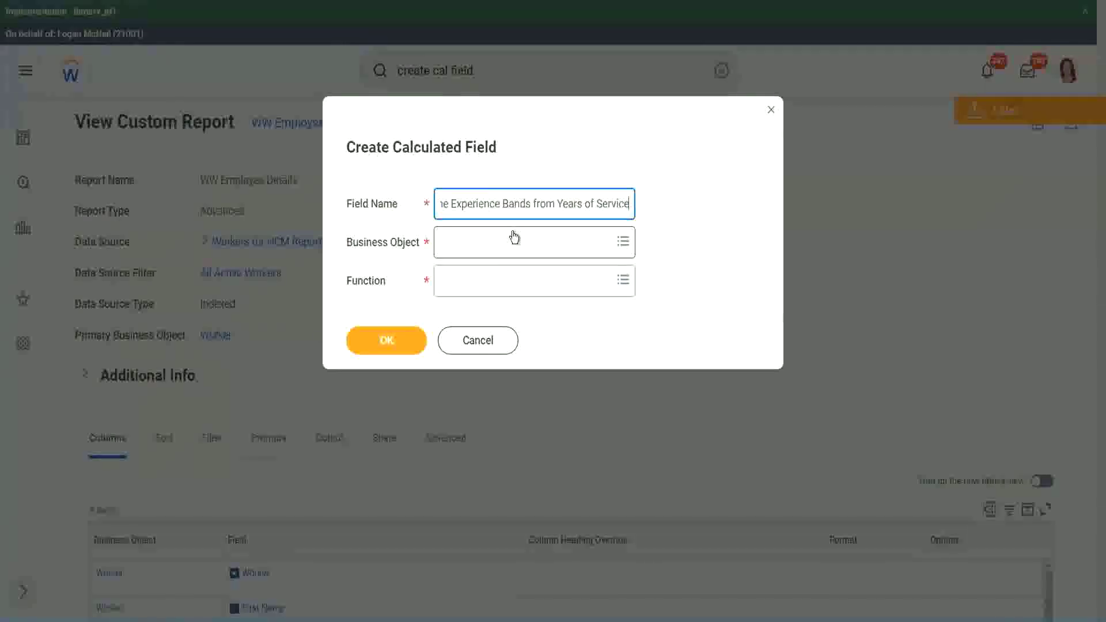
Set the calculated field's Business Object to Worker.
left_click(492, 243)
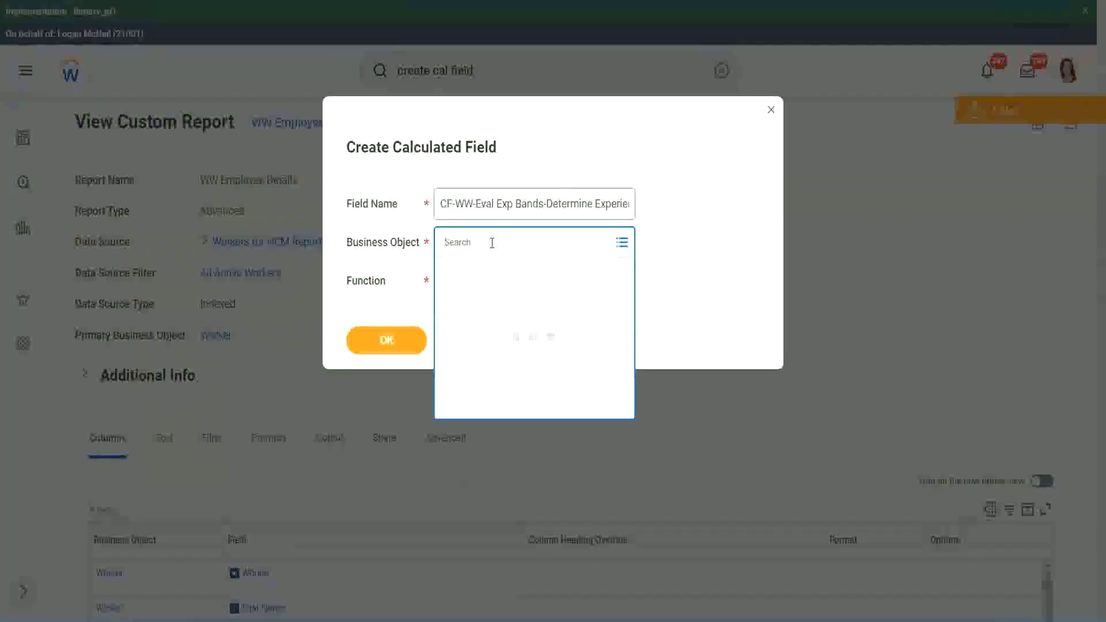
type("work")
key("Return")
type("er")
key("Return")
key("Return")
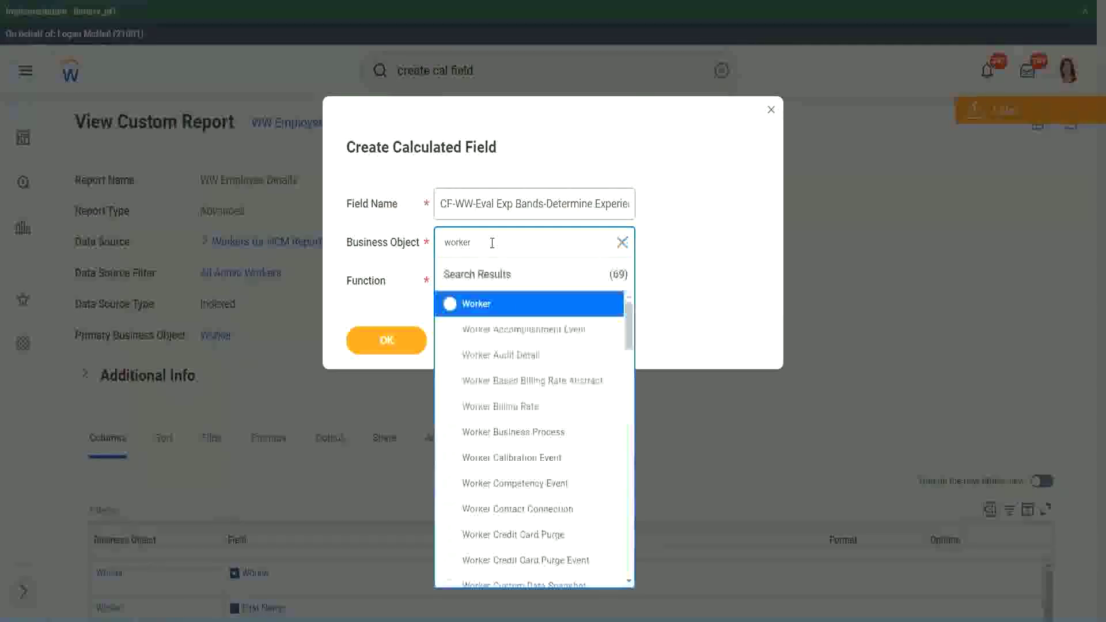
left_click(469, 306)
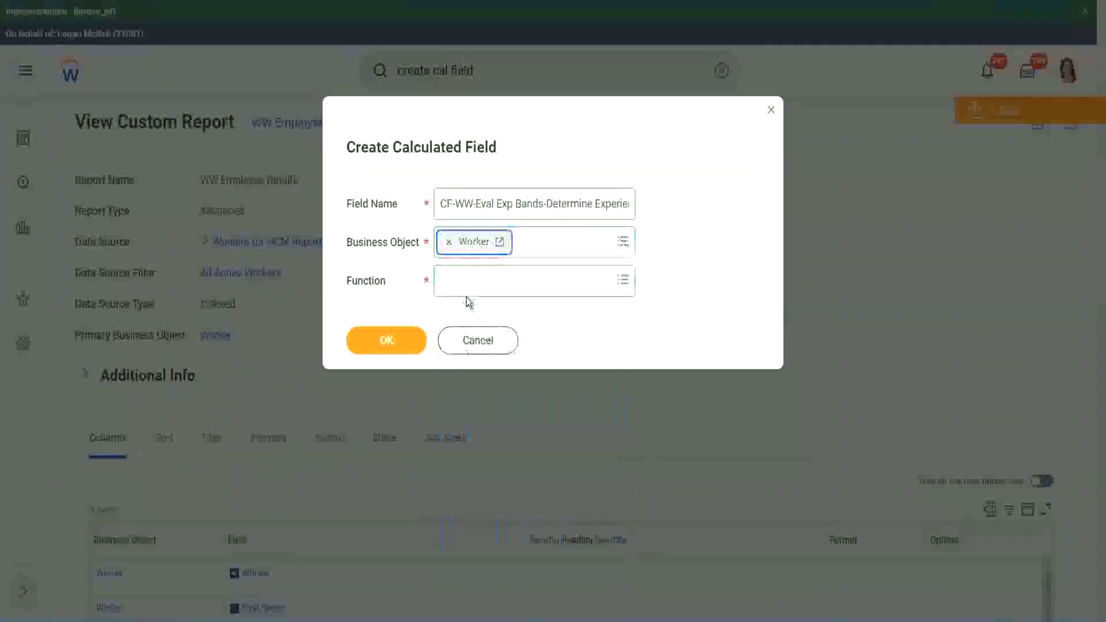
Search the functions for "eval exp" and set the Function to Evaluate Expression Band.
left_click(467, 277)
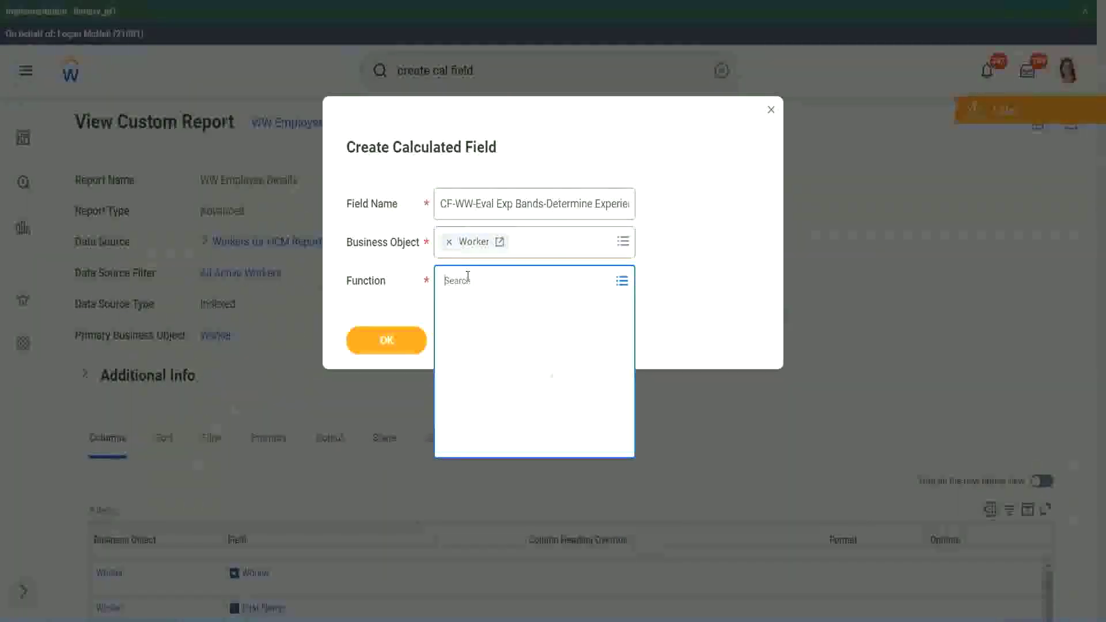
type("eval ex")
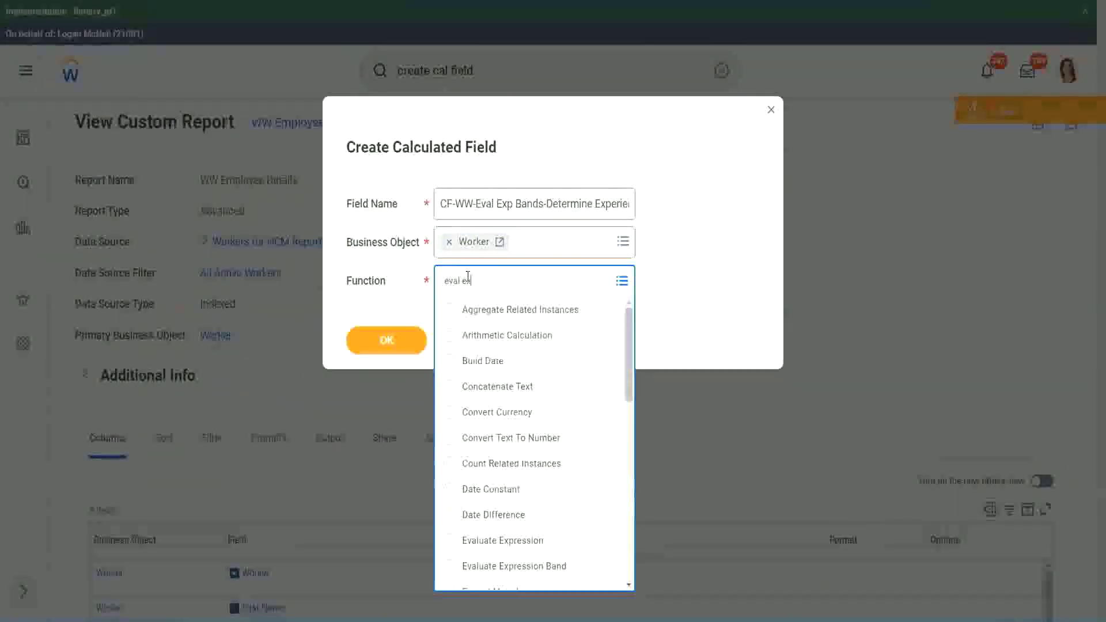
type("p")
key("Return")
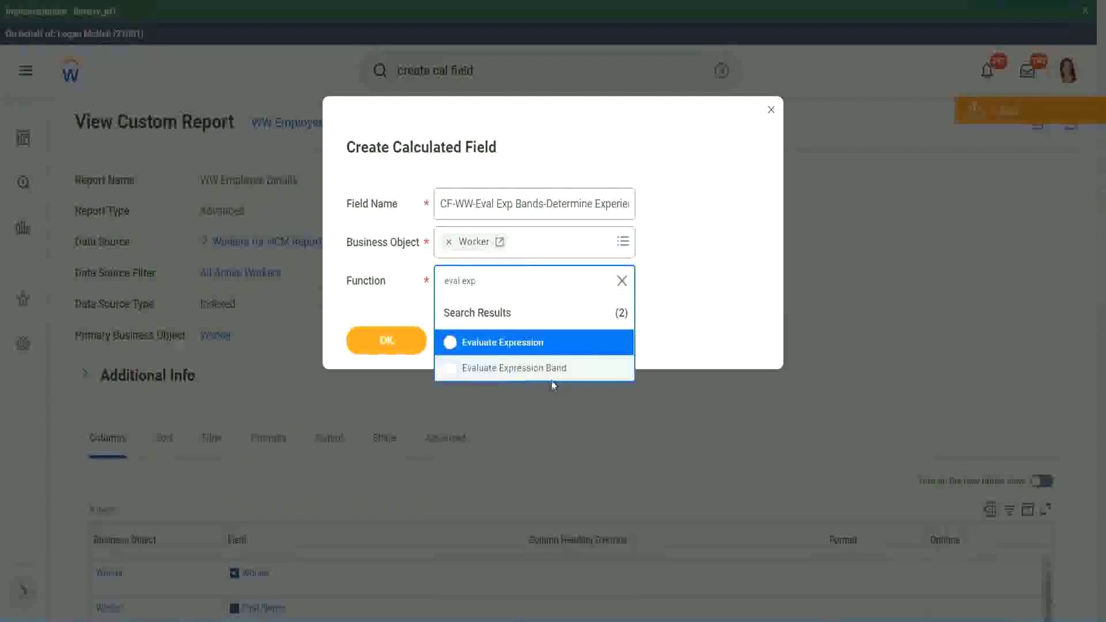
left_click(558, 370)
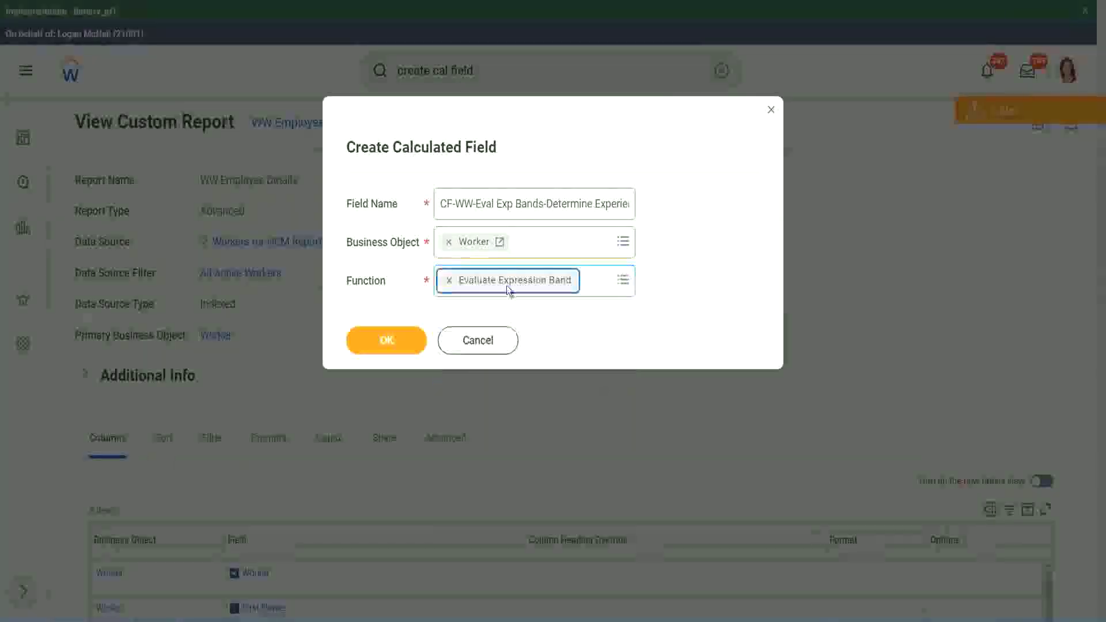
Change "Eval Exp Bands" to "Eval Exp Band" in the Field Name and confirm creating the calculated field.
left_click(543, 203)
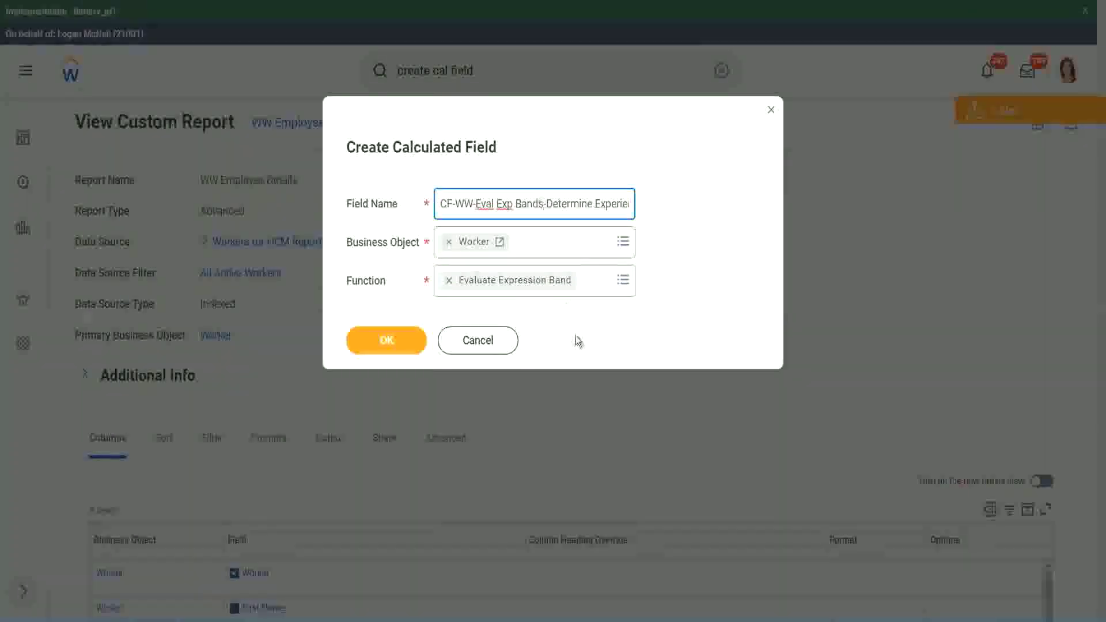
key("BackSpace")
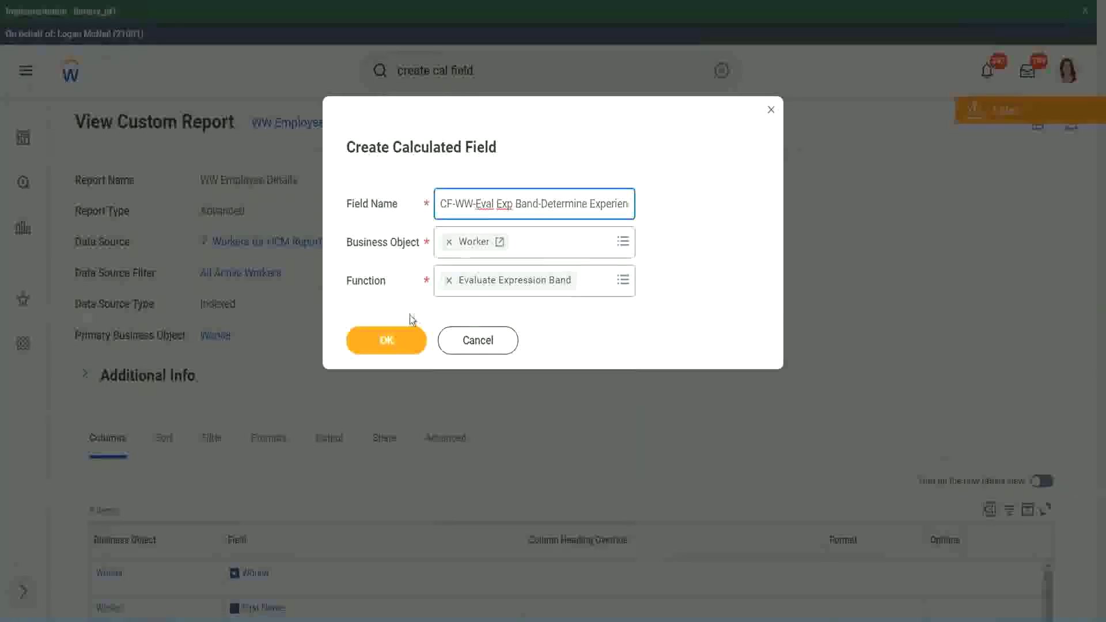
left_click(388, 338)
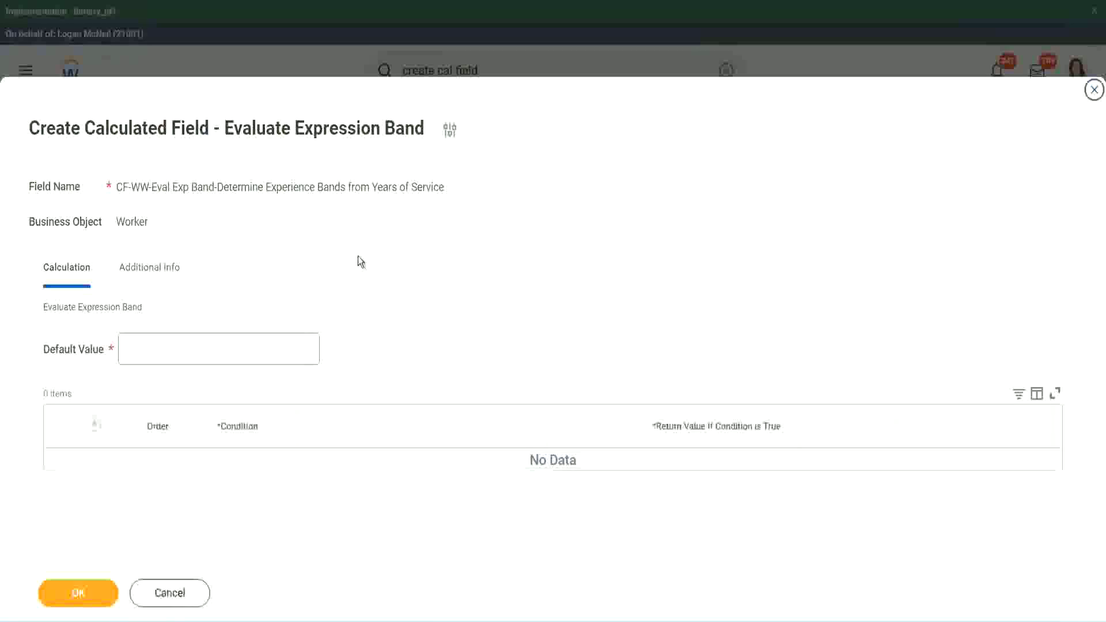
Set the Default Value to "-" and add the first condition row.
left_click(160, 356)
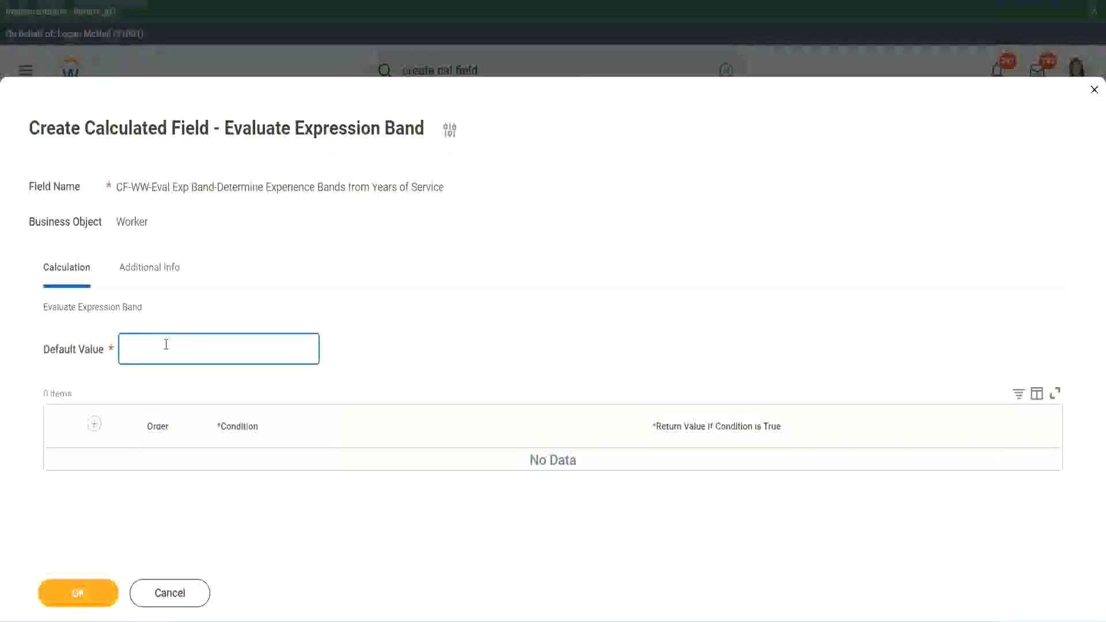
type("N")
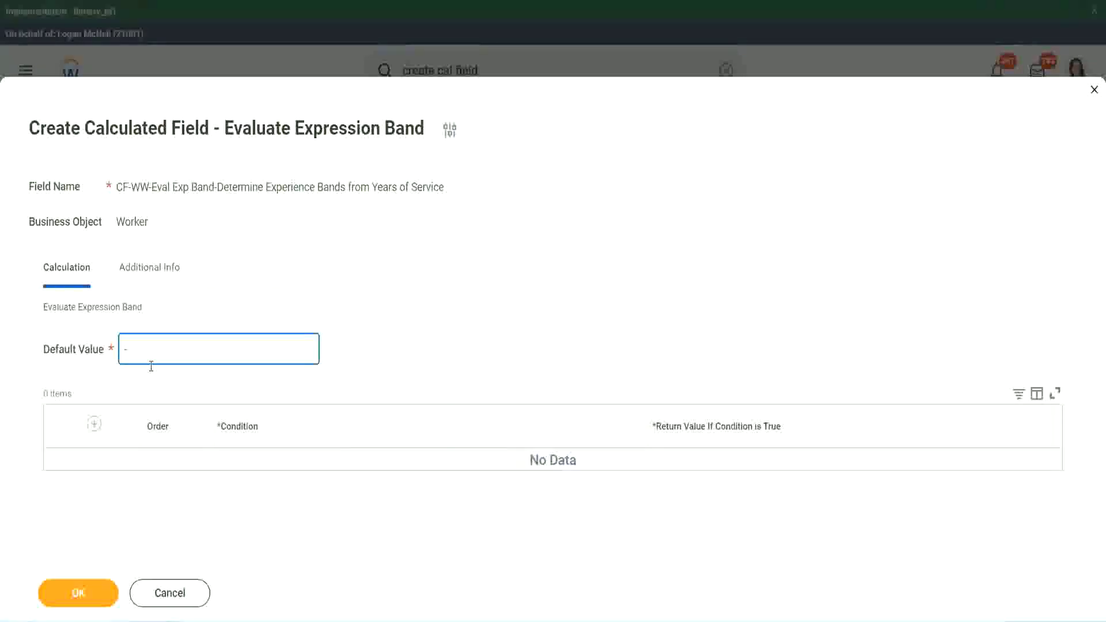
key("Tab")
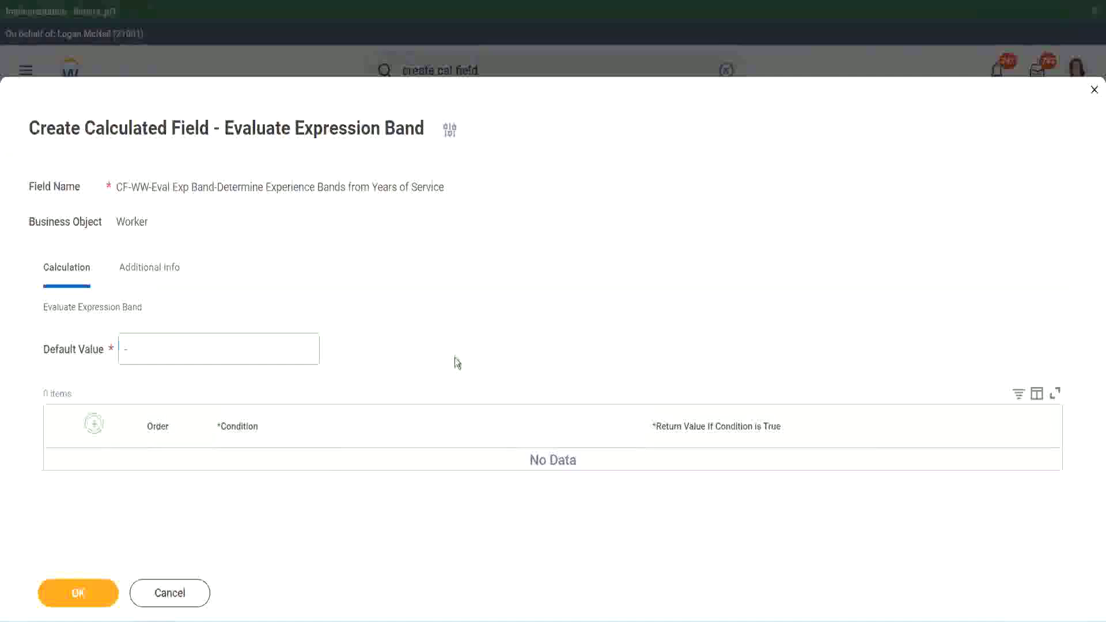
key("Return")
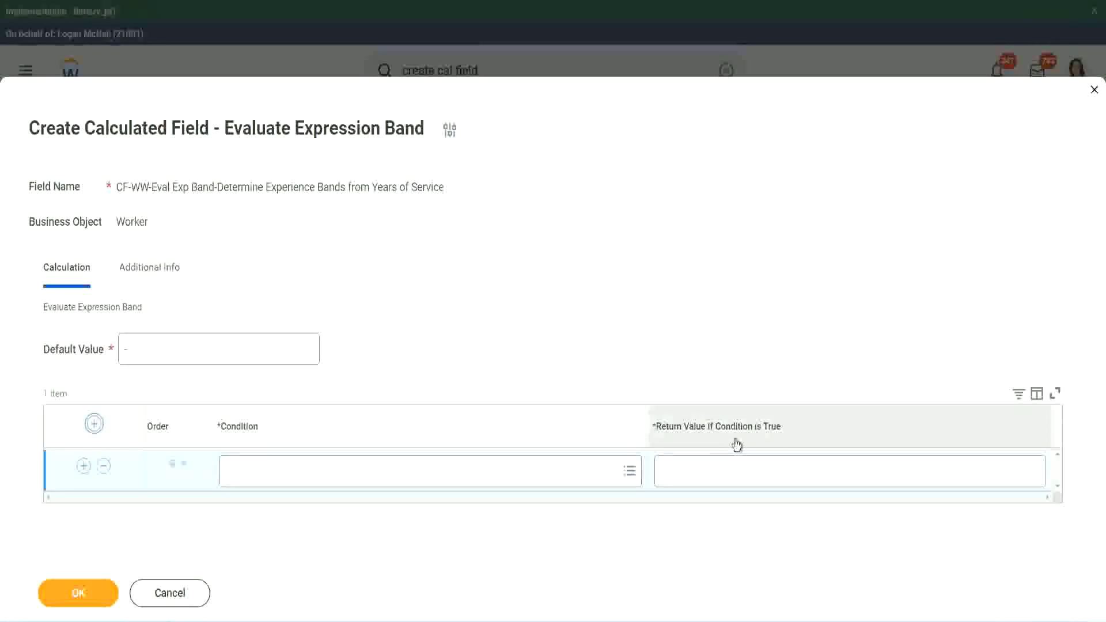
left_click(719, 473)
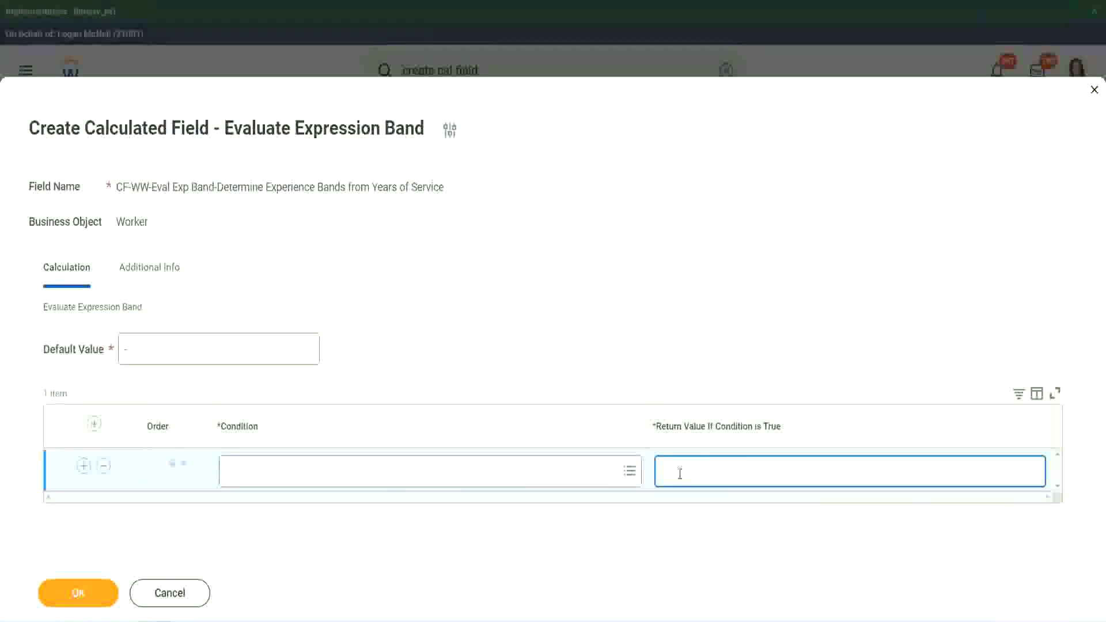
type("adkadjadjakdal")
key("BackSpace")
key("BackSpace")
key("BackSpace")
key("BackSpace")
key("BackSpace")
key("BackSpace")
key("BackSpace")
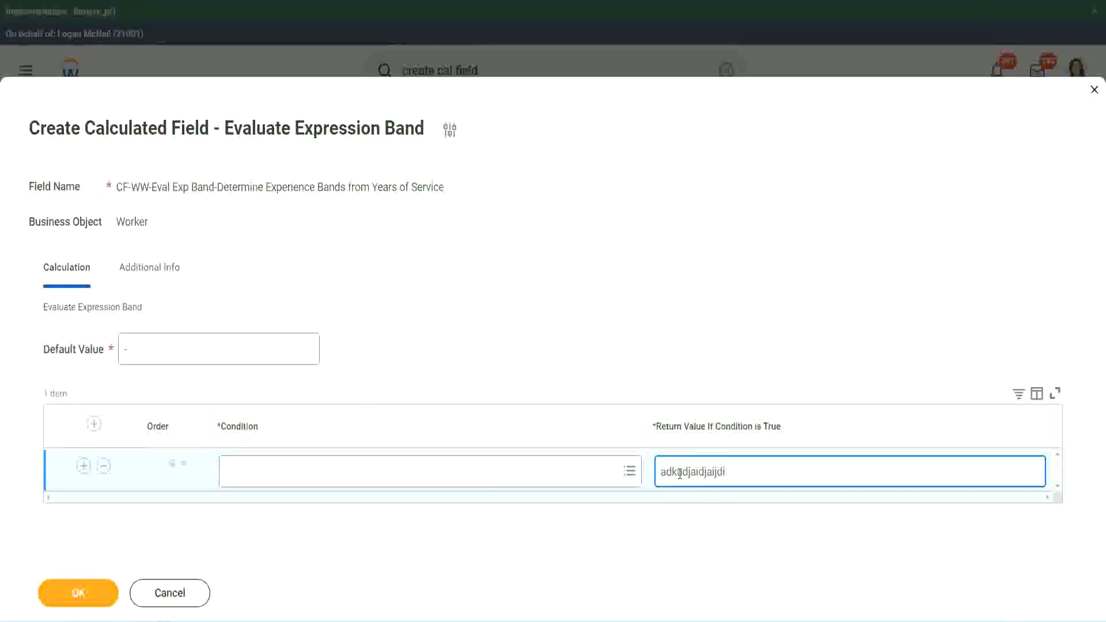
key("BackSpace")
key("BackSpace")
key("BackSpace")
key("BackSpace")
key("BackSpace")
key("BackSpace")
key("BackSpace")
key("BackSpace")
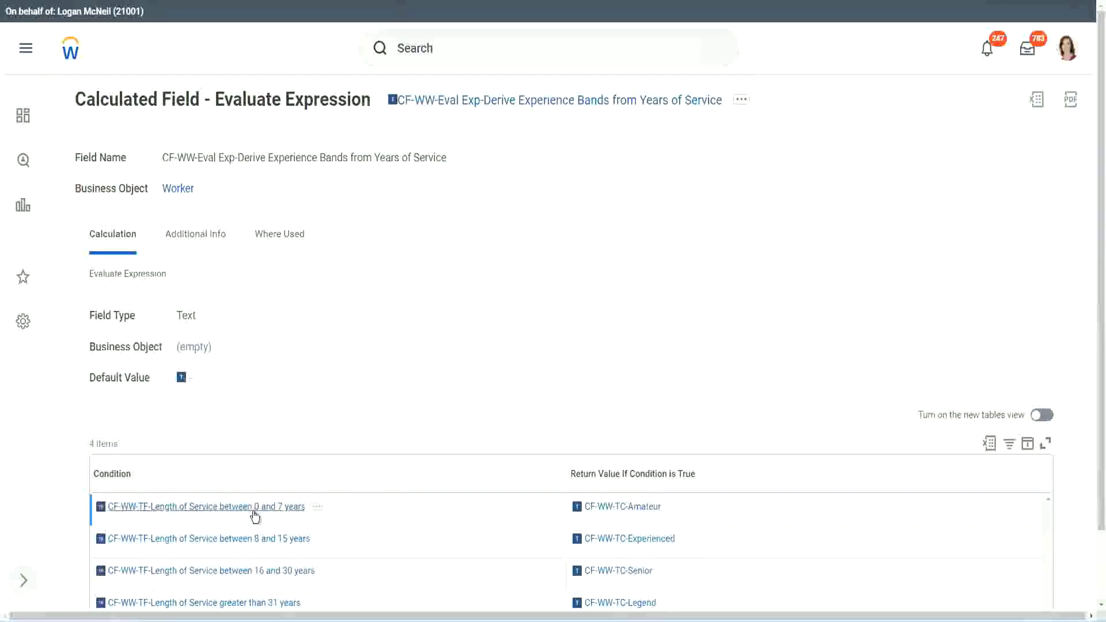
Copy CF-WW-TF-Length of Service between 0 and 7 years from the existing calculated field as the first row's condition, with return value Amateur.
right_click(257, 507)
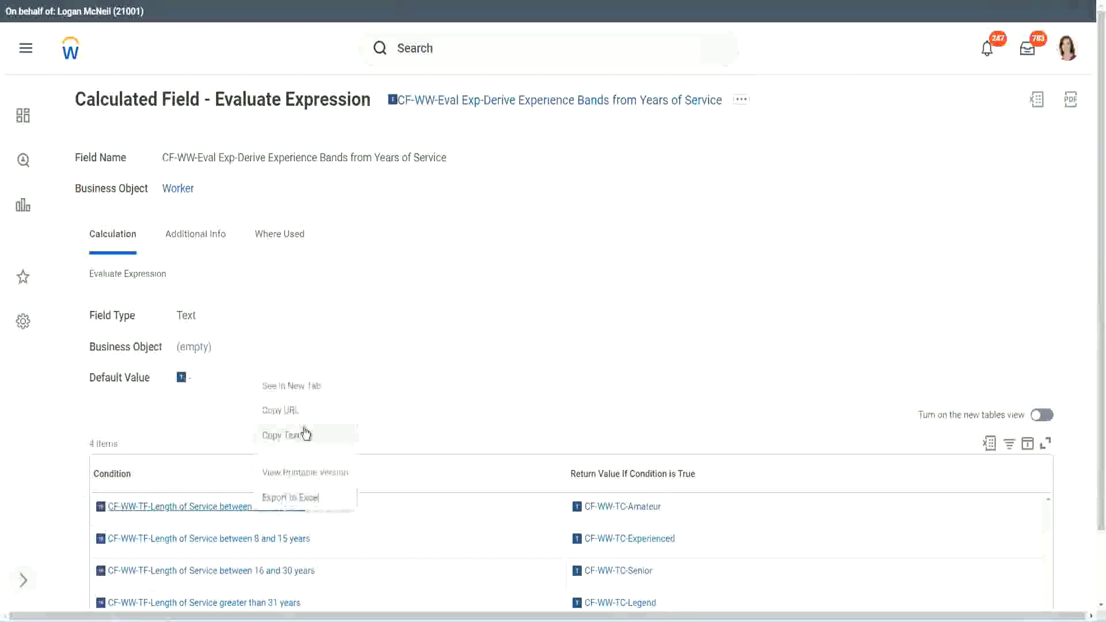
left_click(296, 436)
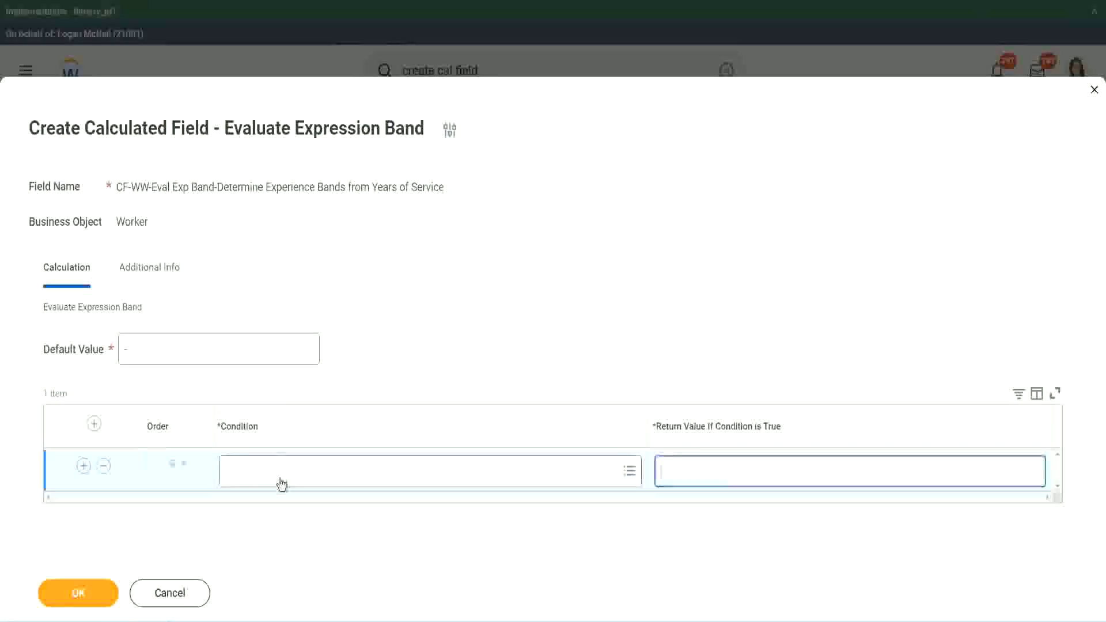
left_click(279, 480)
key("ctrl+v")
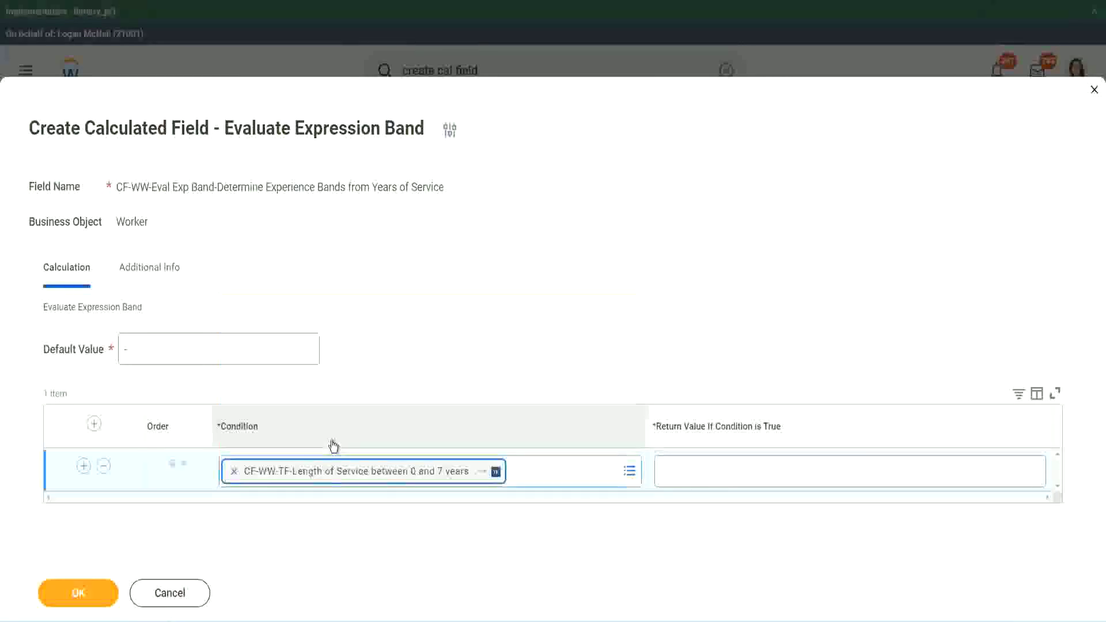
left_click(699, 461)
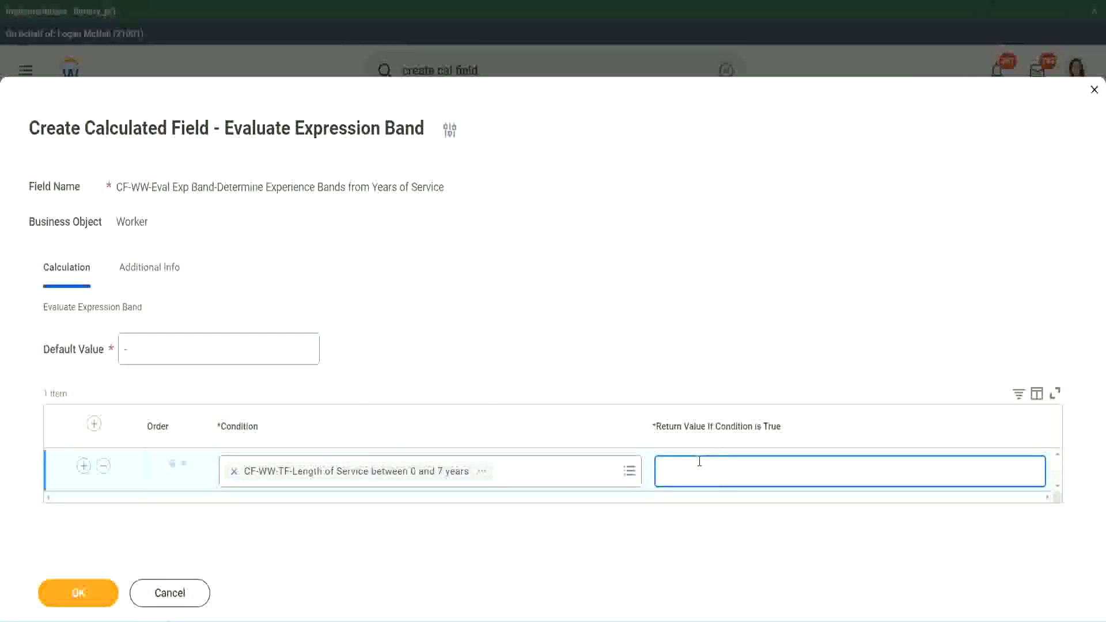
type("Amateur")
Add three more empty condition rows below the Amateur row.
left_click(84, 465)
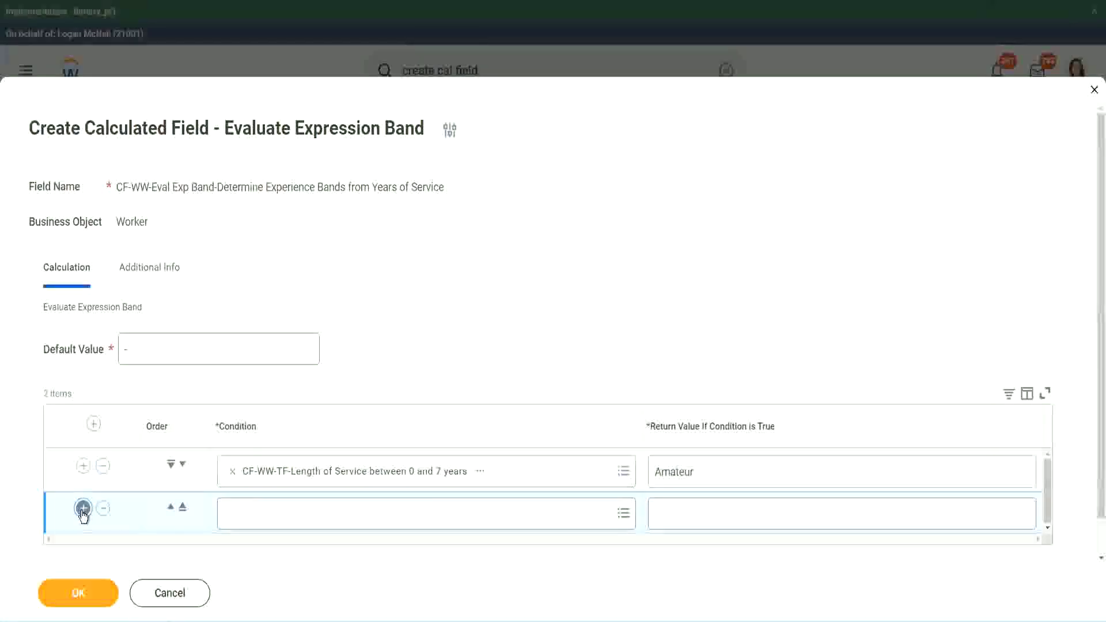
left_click(83, 509)
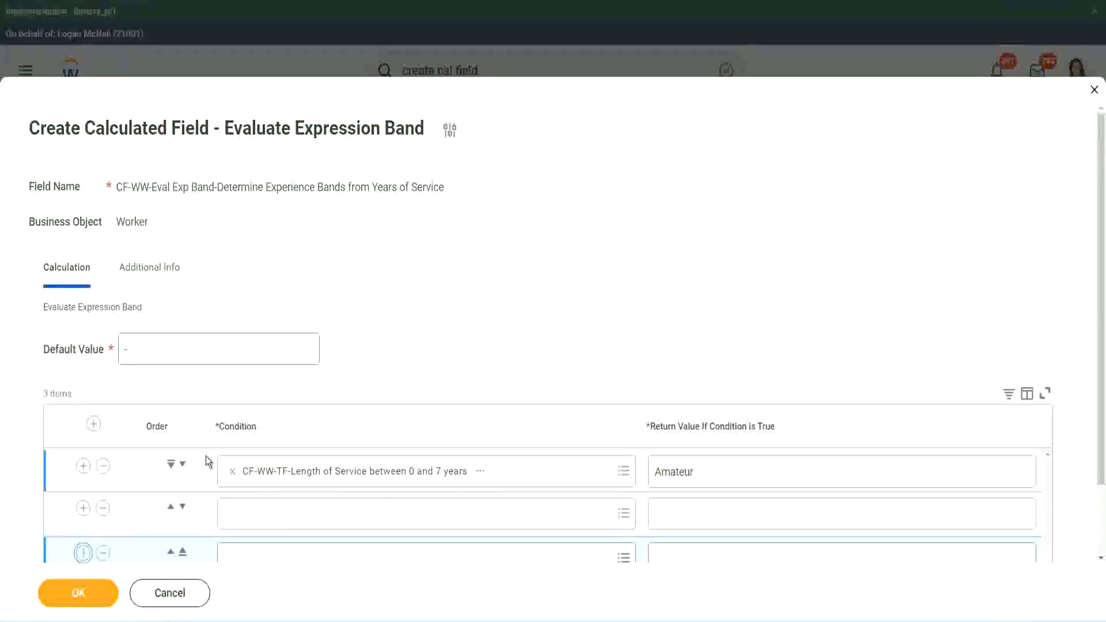
scroll(206, 457, "down", 2)
left_click(83, 468)
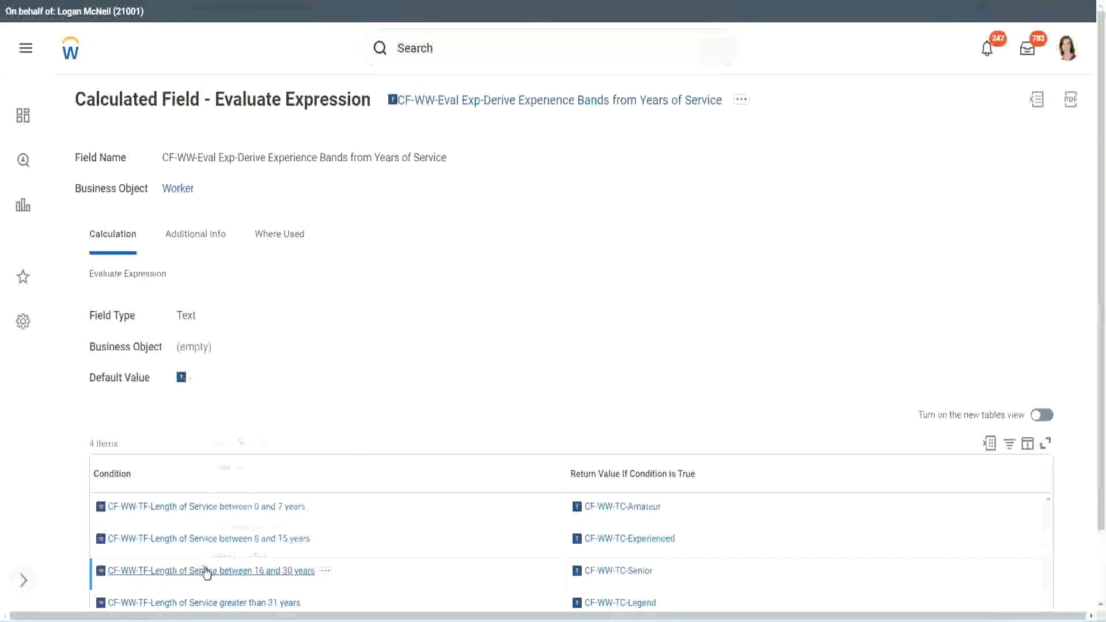
Copy CF-WW-TF-Length of Service between 16 and 30 years from the existing field into the second row's condition, and move that row down to third place.
right_click(207, 571)
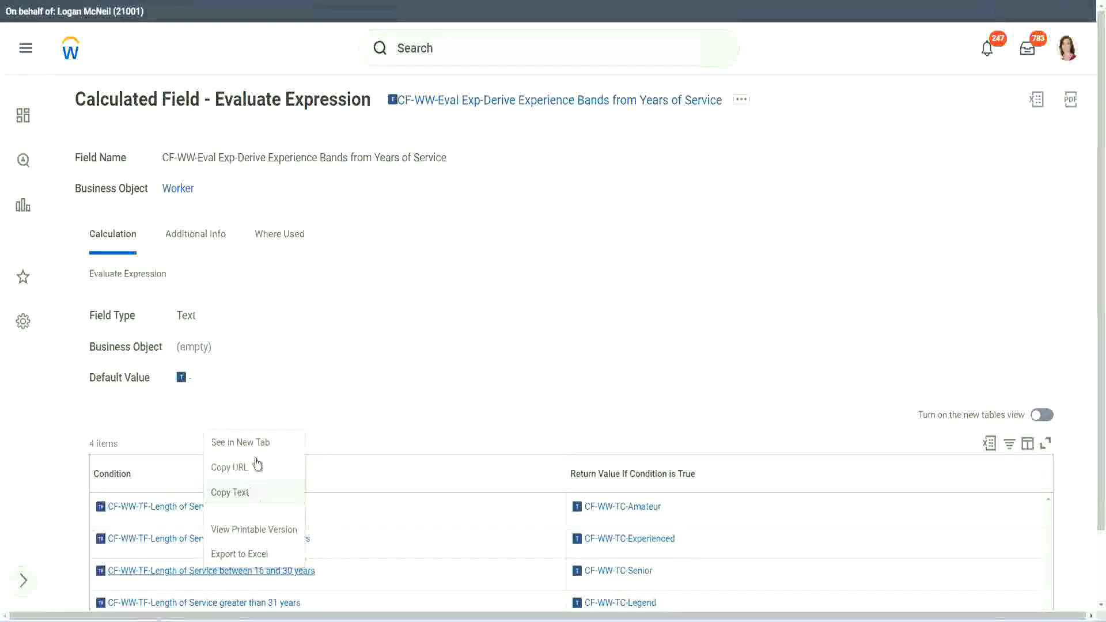
left_click(254, 466)
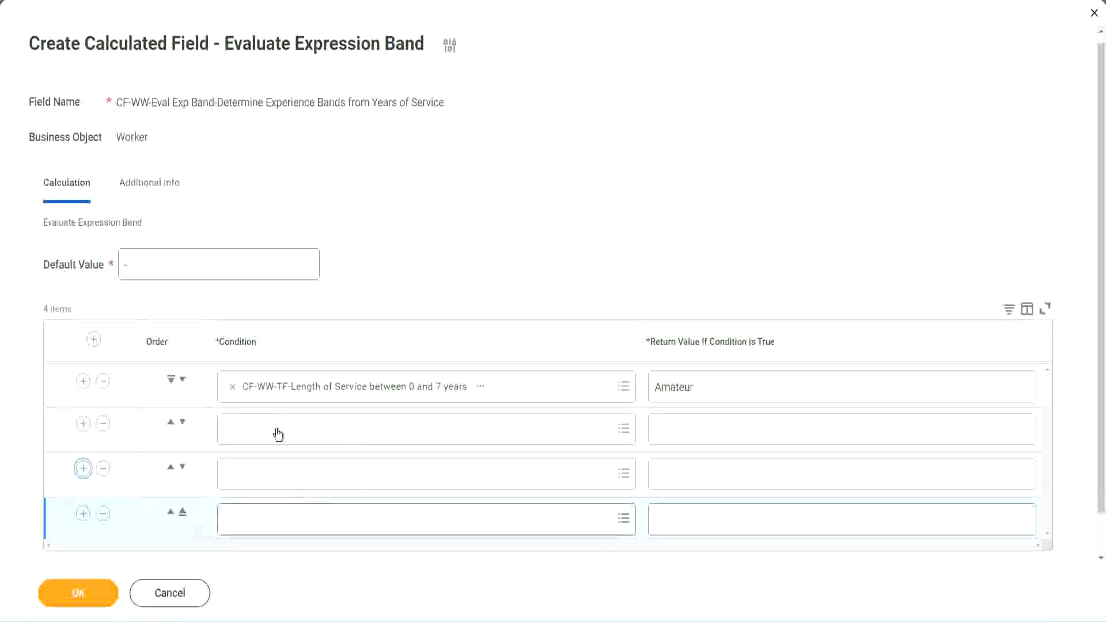
left_click(279, 429)
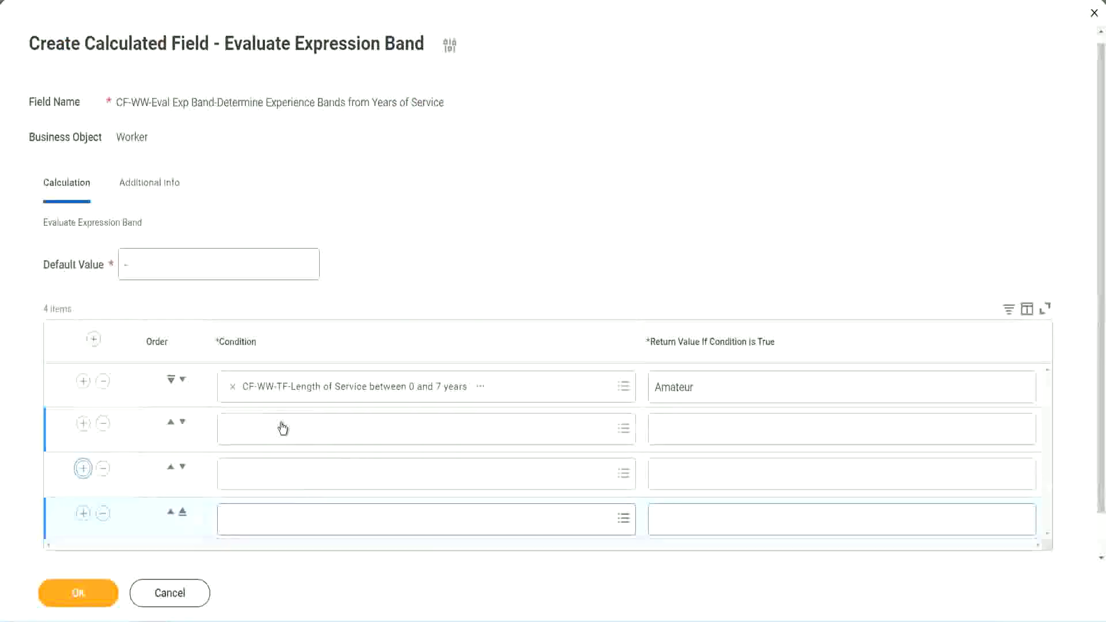
key("ctrl+v")
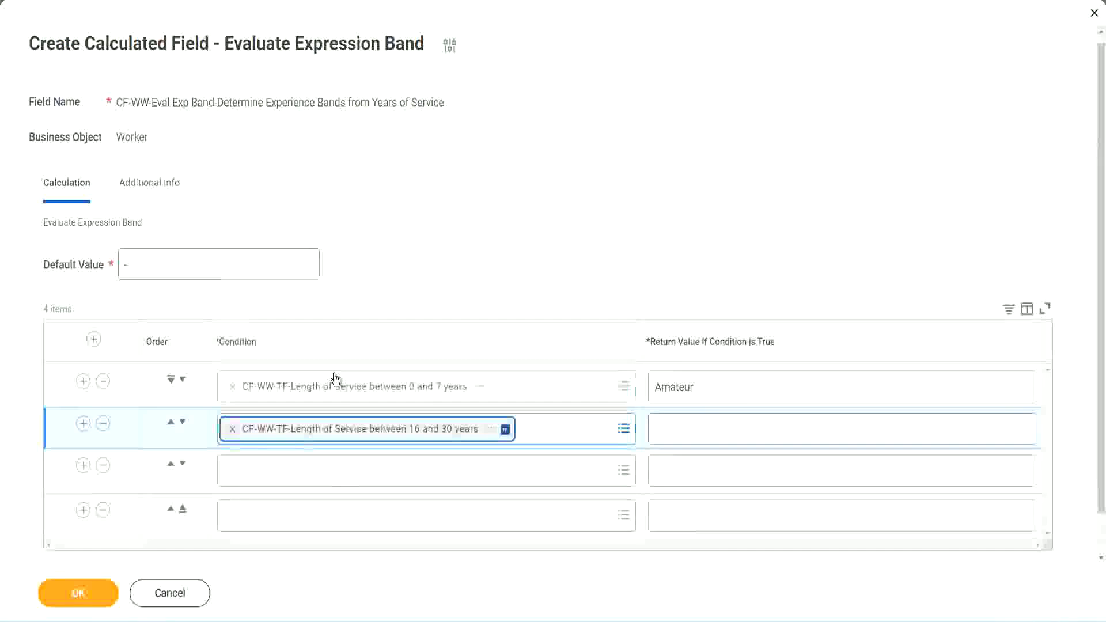
left_click(182, 422)
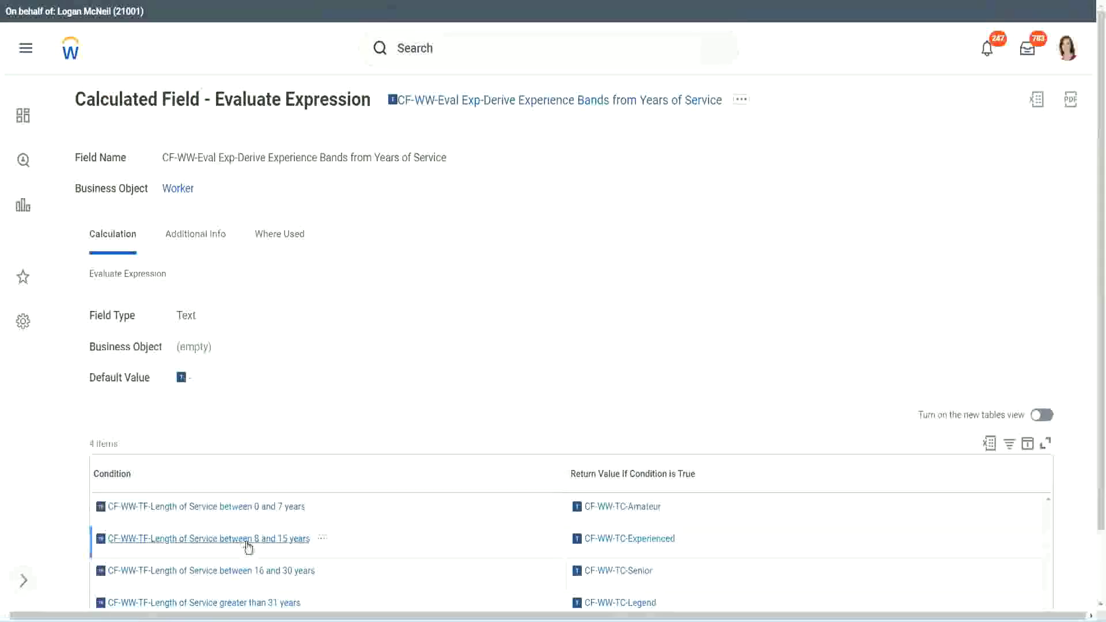
Copy CF-WW-TF-Length of Service between 8 and 15 years from the existing calculated field into the second row's condition.
right_click(247, 541)
left_click(284, 464)
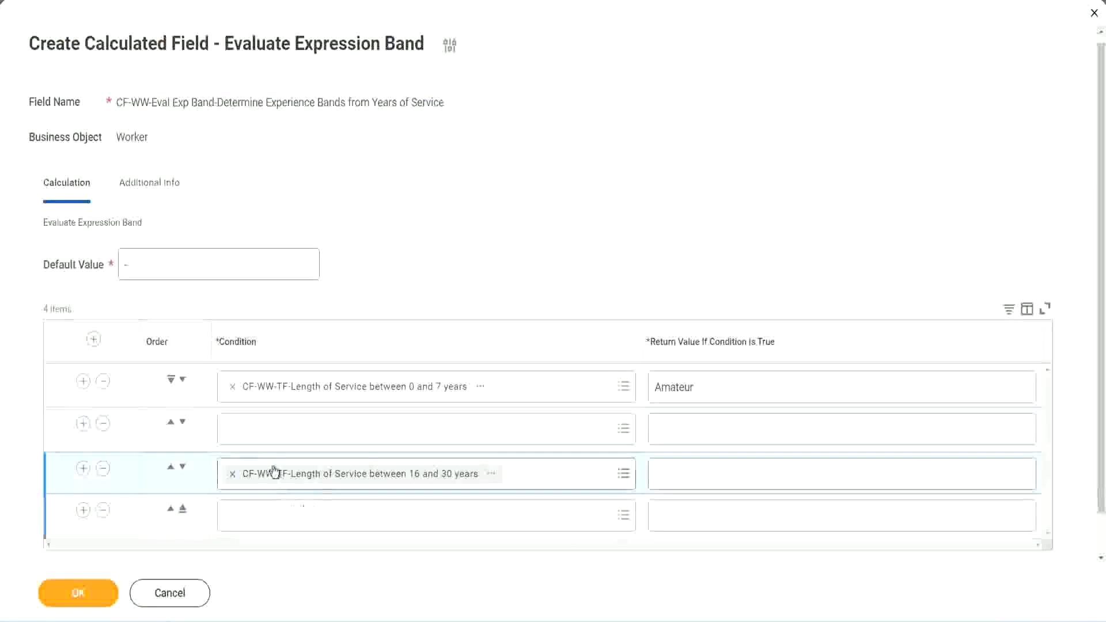
left_click(277, 441)
key("ctrl+v")
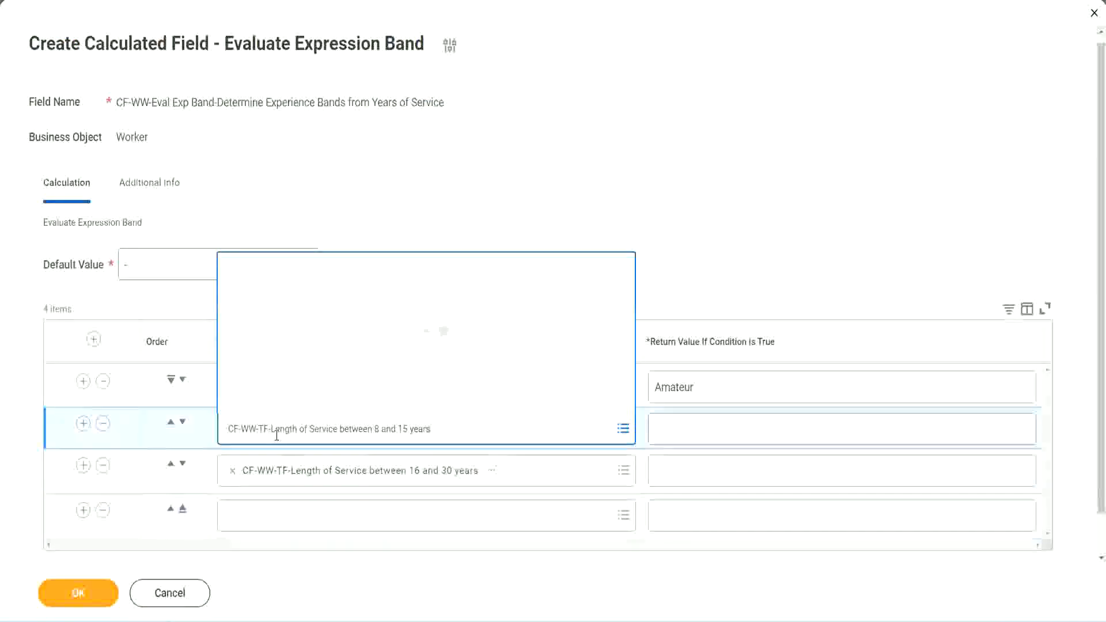
key("Return")
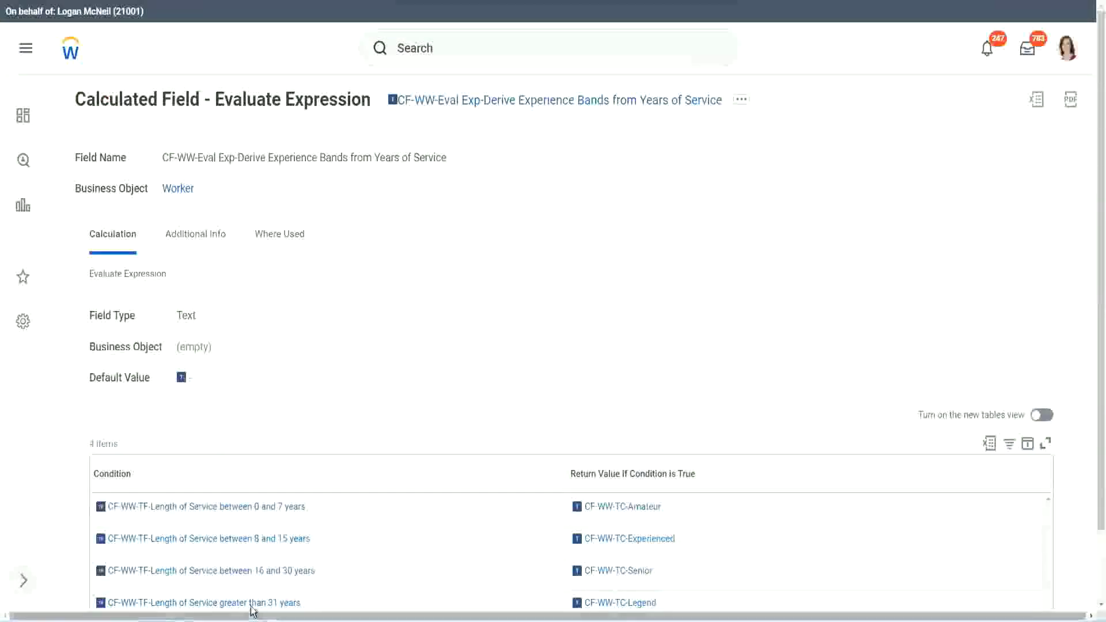
Copy CF-WW-TF-Length of Service greater than 31 years from the existing field into the fourth row's condition, with return value Legend.
right_click(315, 572)
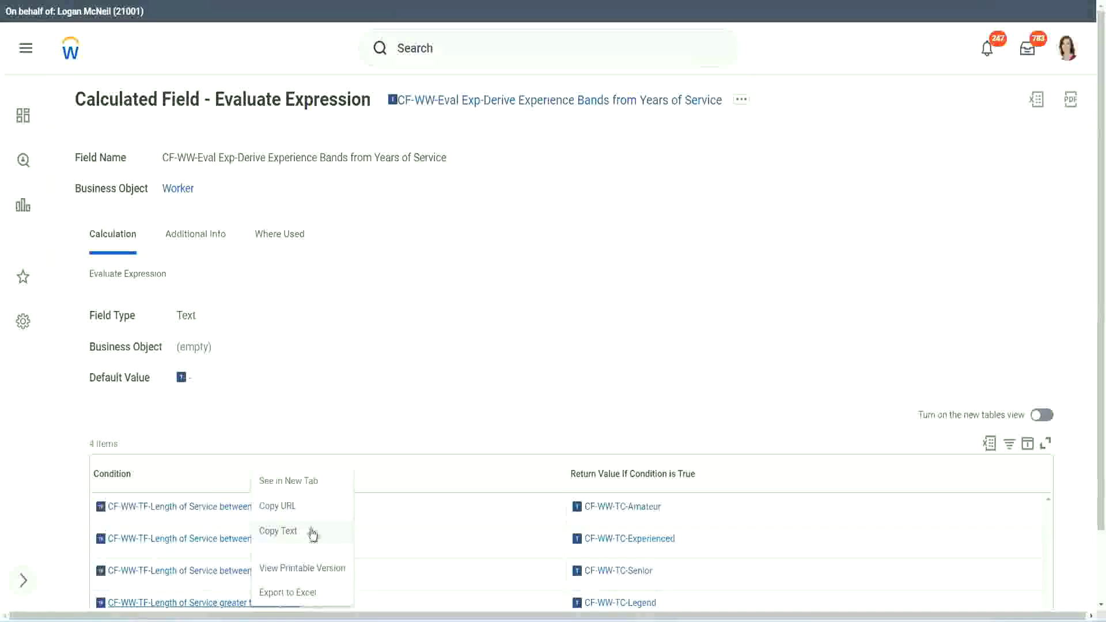
left_click(317, 542)
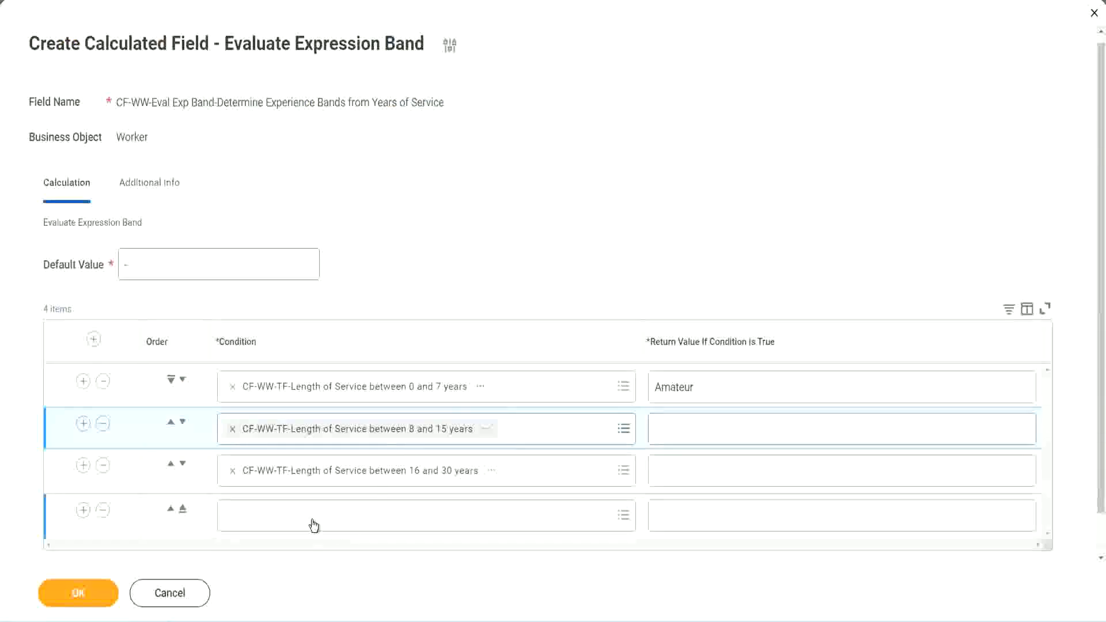
left_click(314, 526)
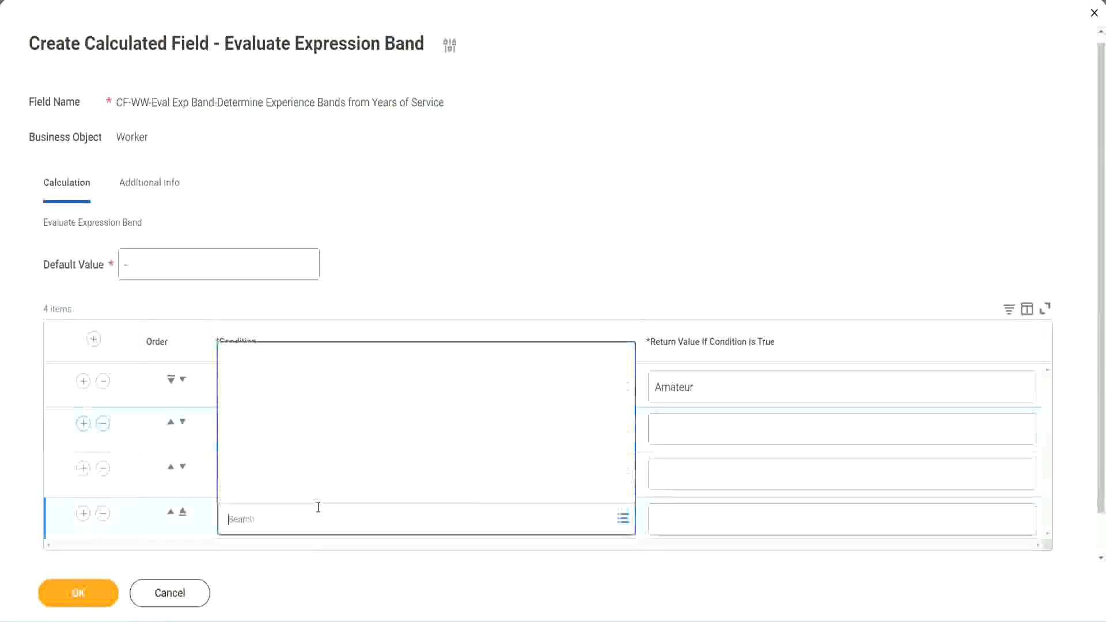
key("ctrl+v")
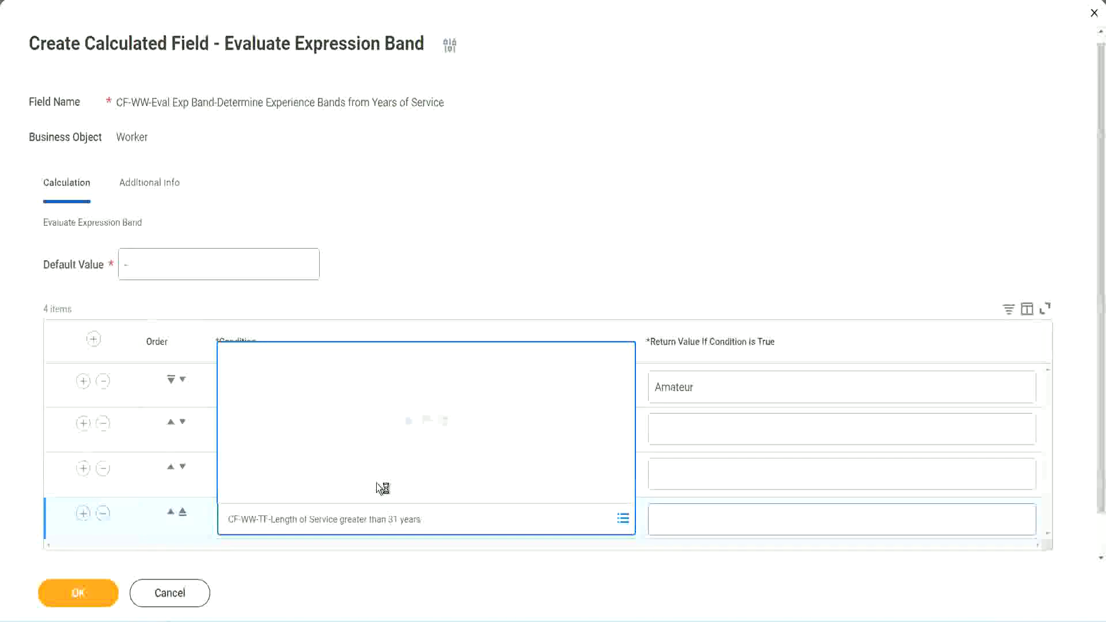
left_click(727, 519)
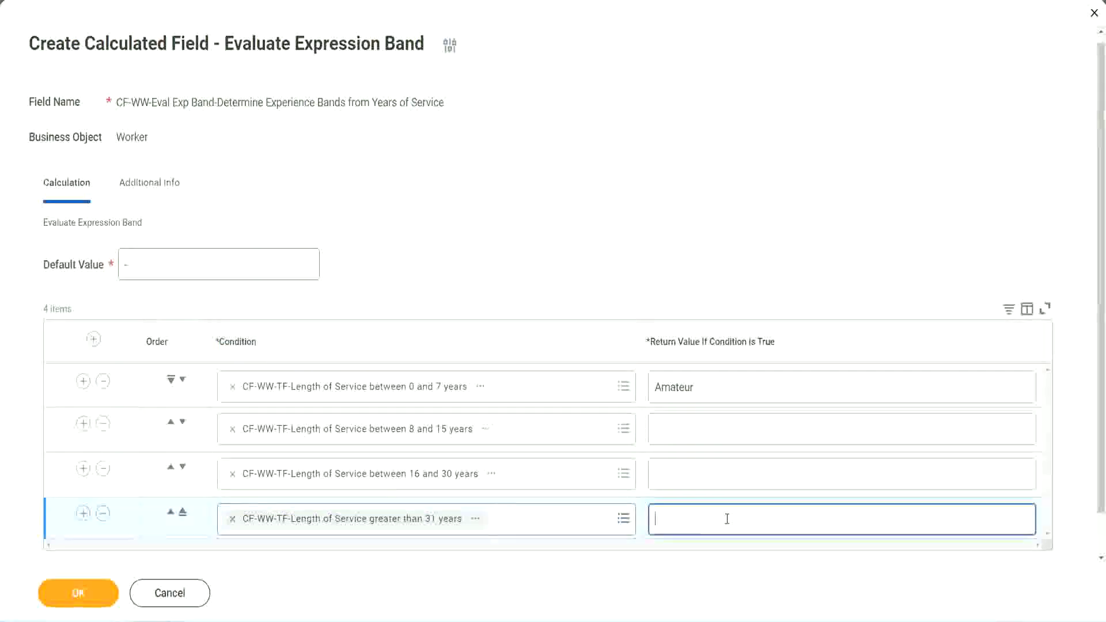
type("Le")
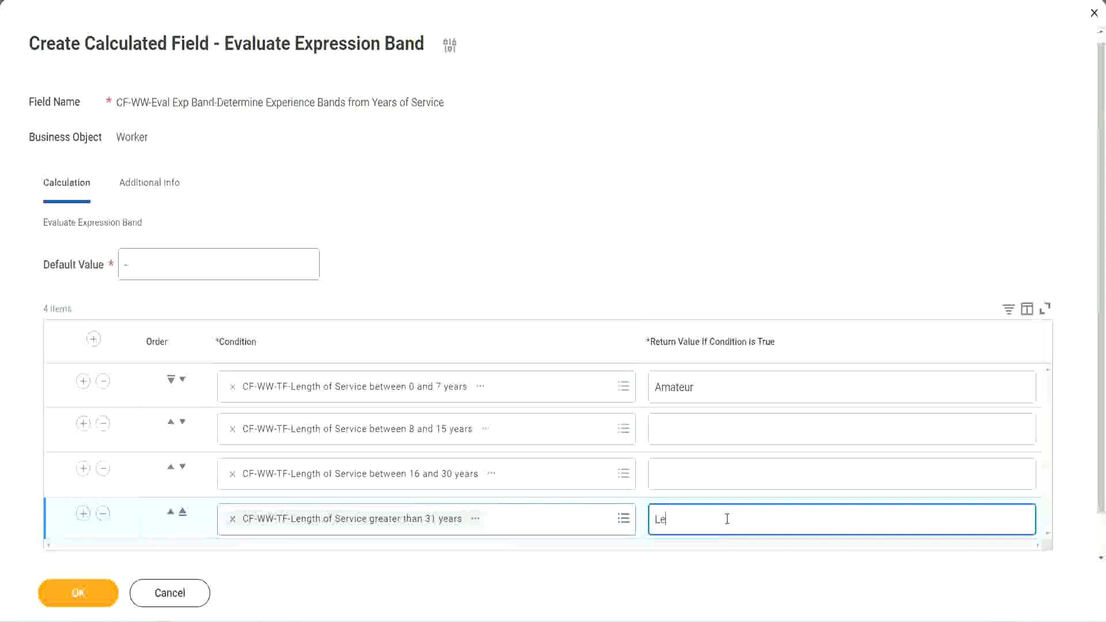
type("gend")
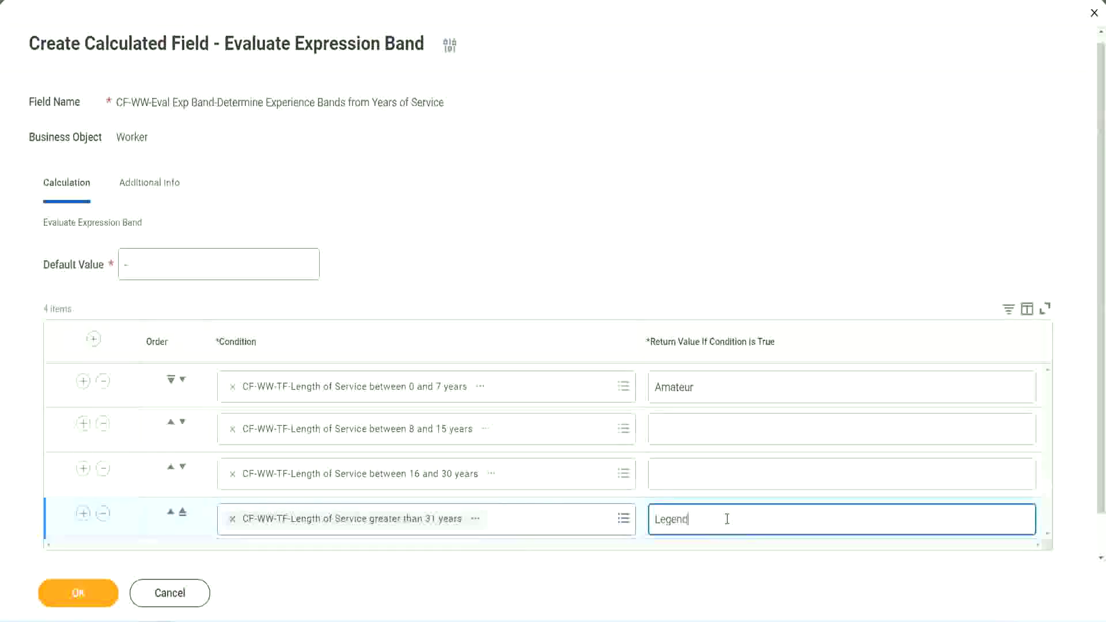
Set the return values to Senior for 16 to 30 years and Experienced for 8 to 15 years, and save the calculated field.
left_click(679, 473)
type("Senior")
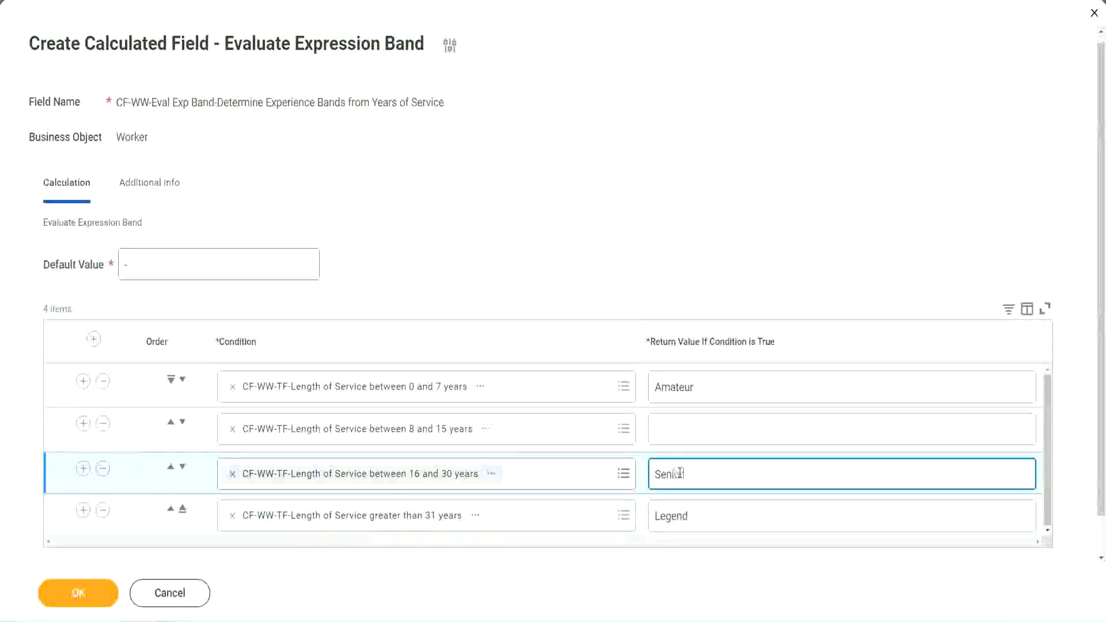
left_click(697, 430)
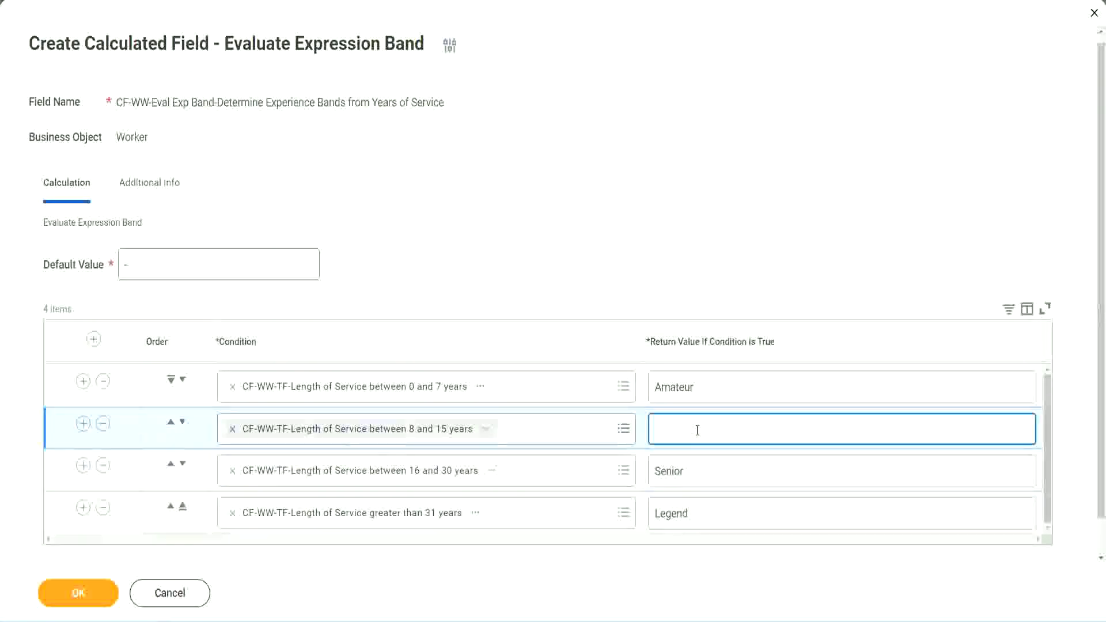
type("Experienced")
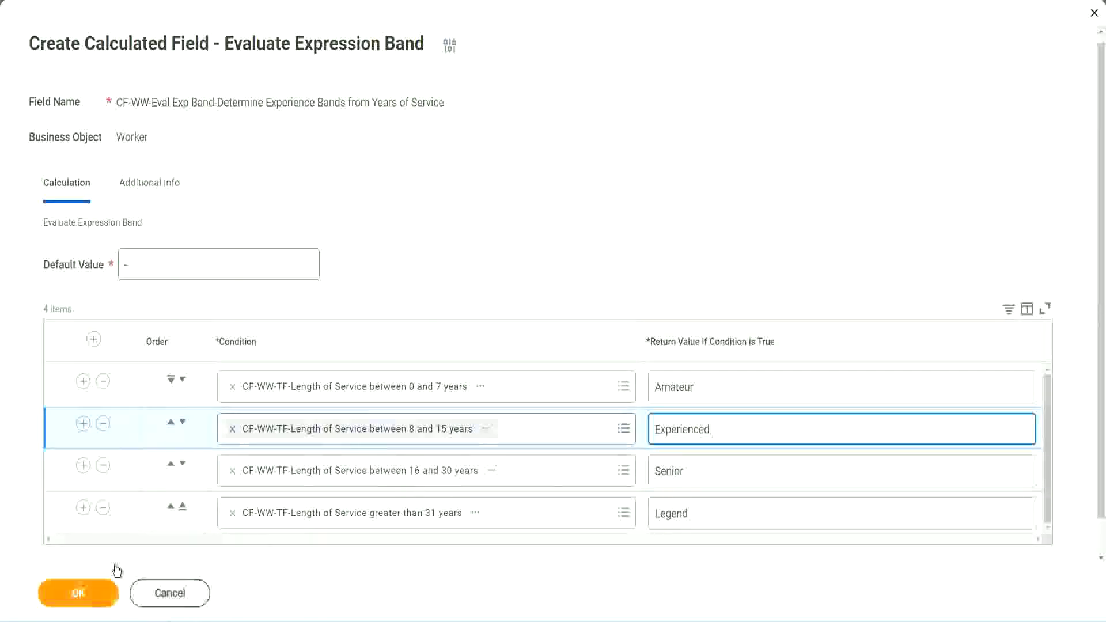
left_click(110, 584)
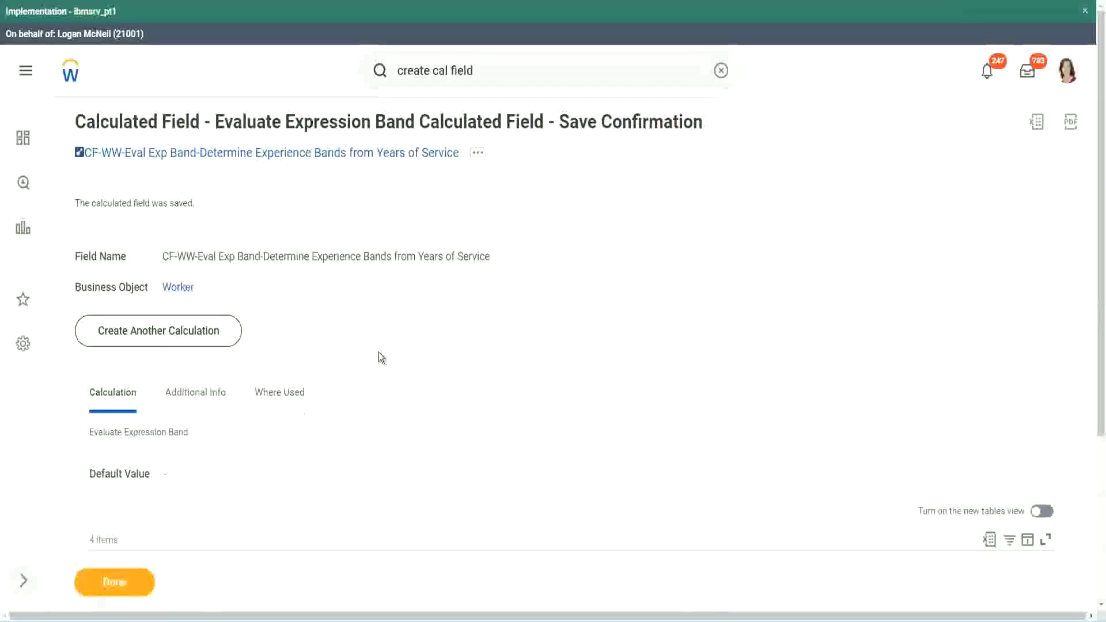
Review the return values of the saved band field and copy the calculated field's name.
scroll(378, 351, "down", 2)
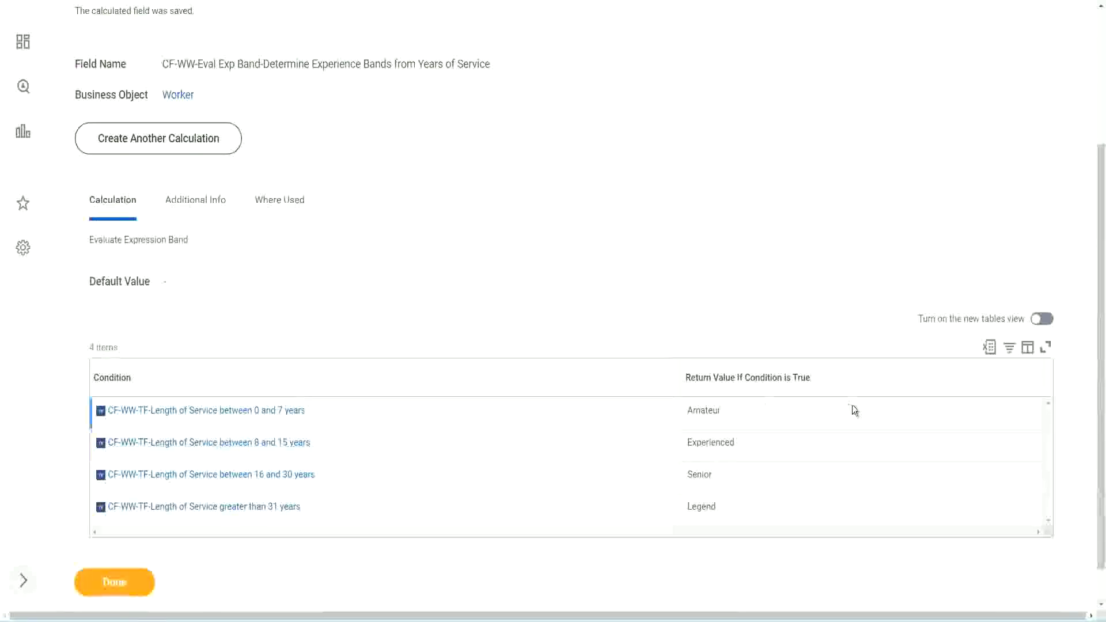
double_click(706, 409)
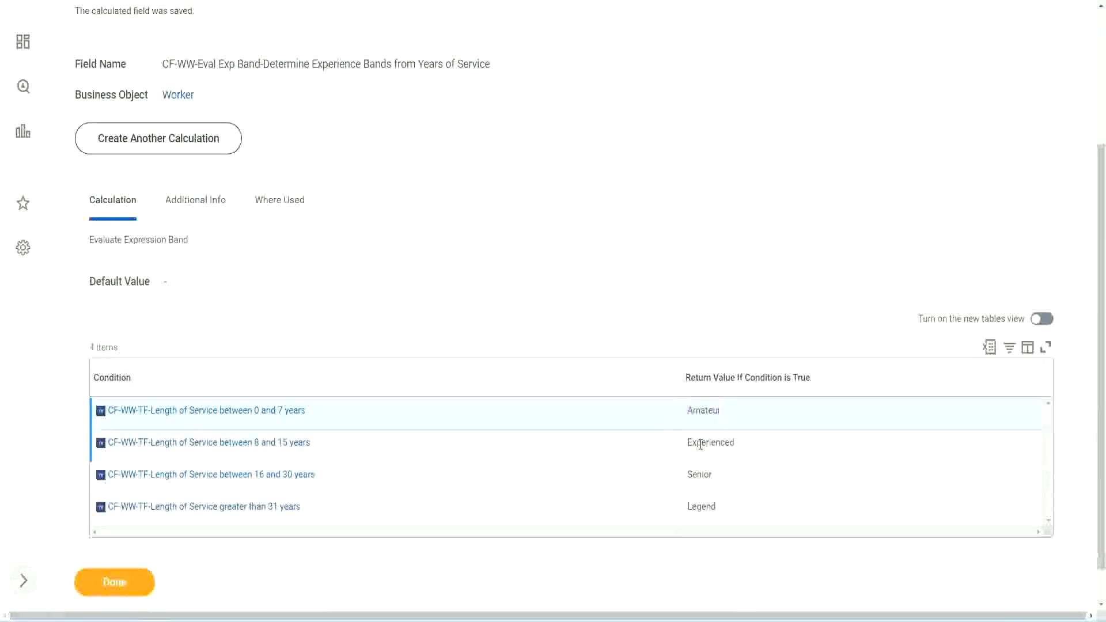
double_click(706, 443)
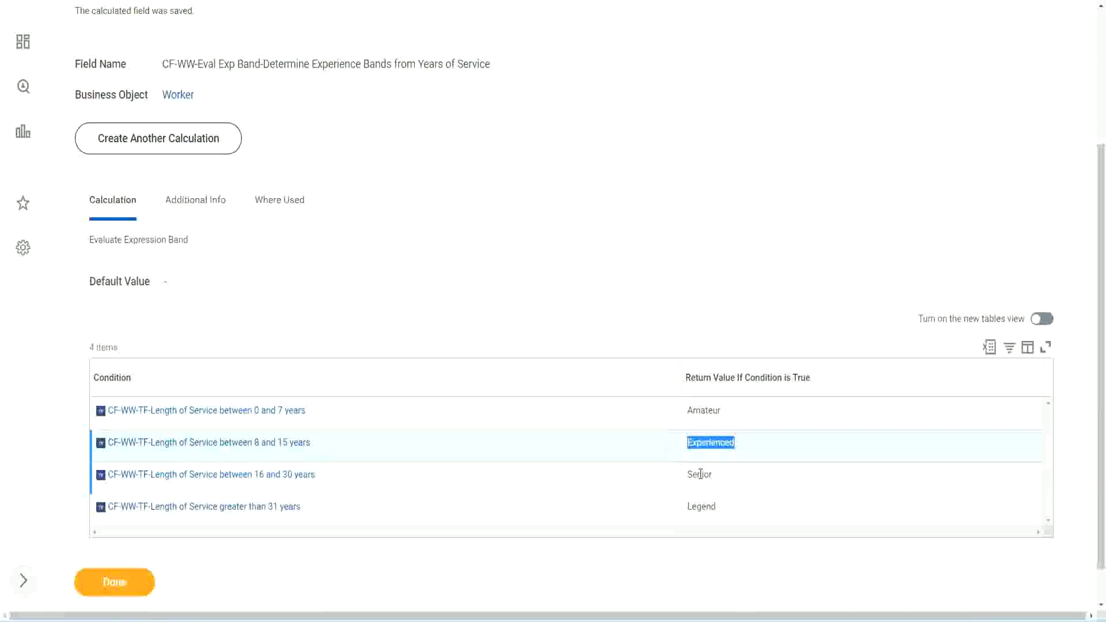
double_click(701, 475)
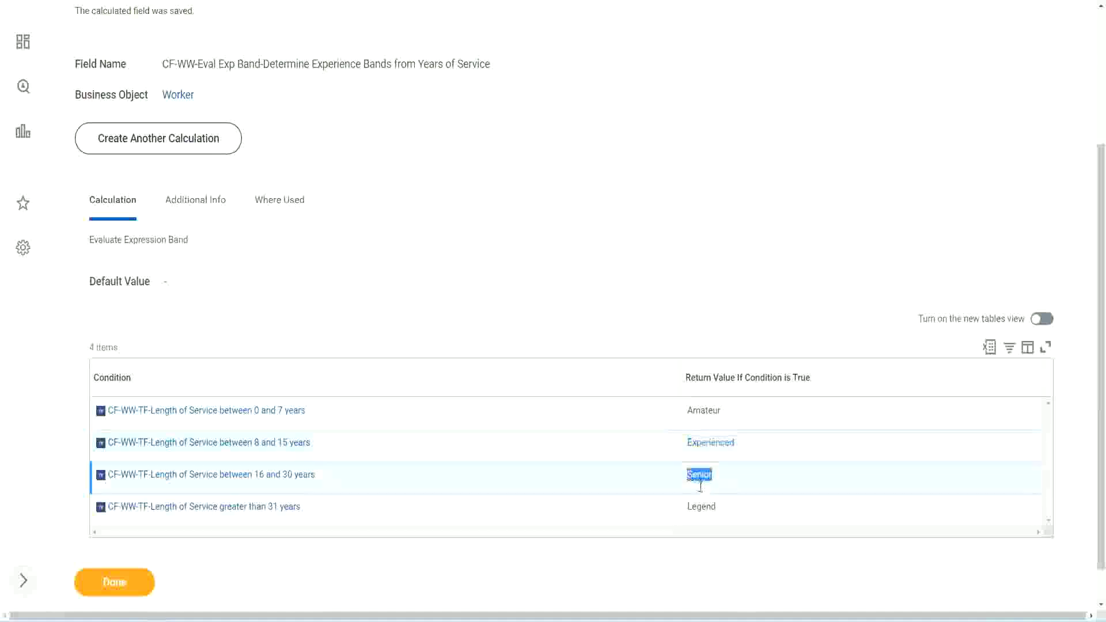
left_click(704, 507)
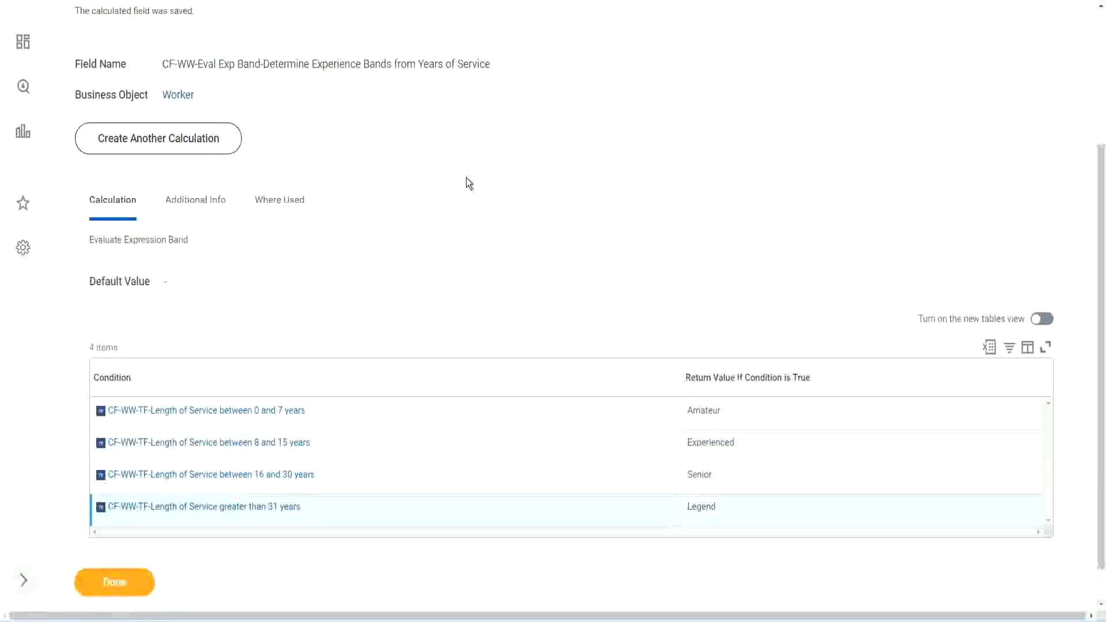
scroll(469, 183, "up", 3)
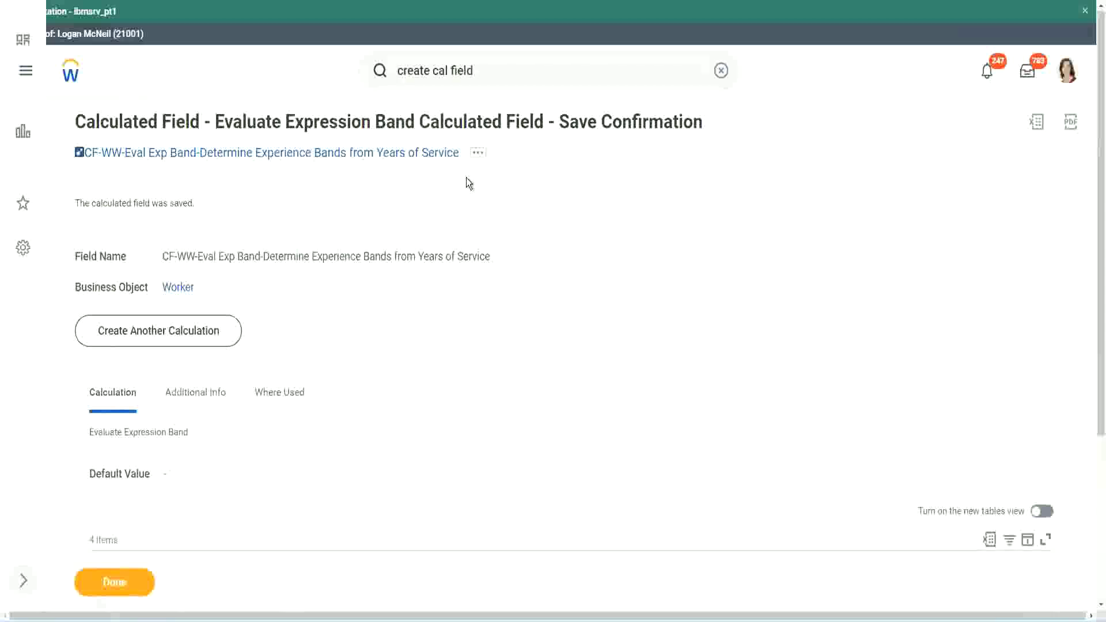
right_click(363, 158)
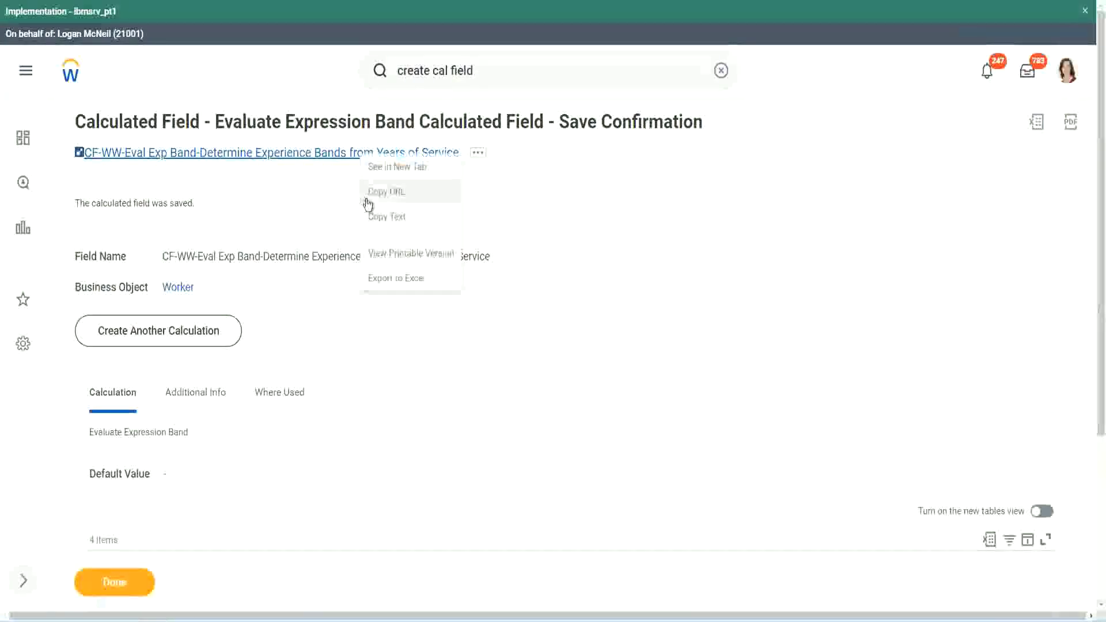
left_click(383, 217)
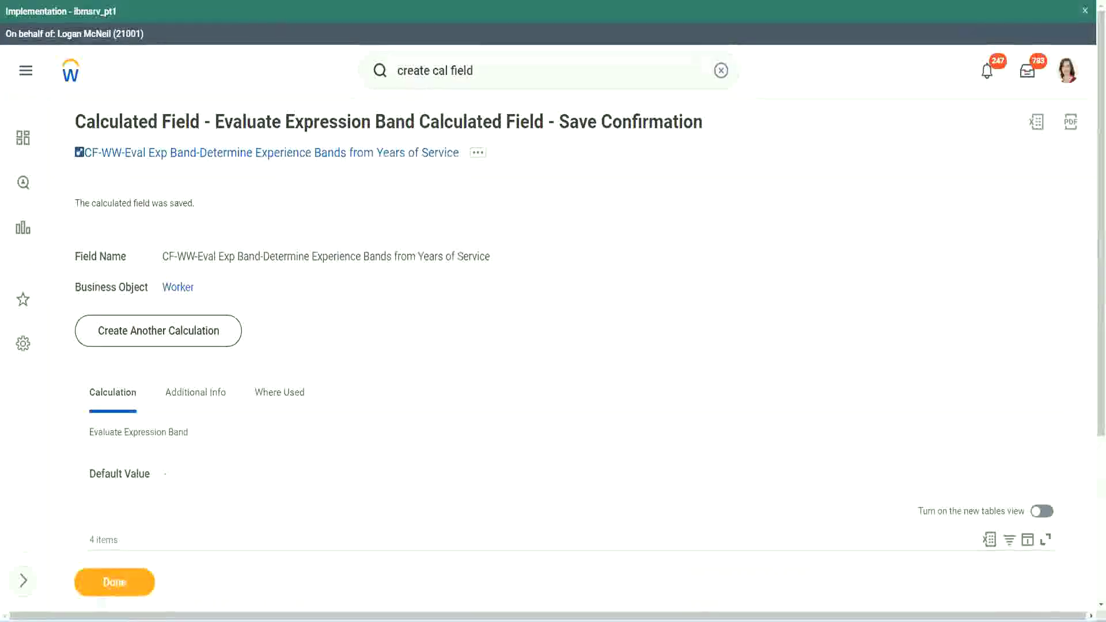
Review the saved band's conditions against the calculated field functions slide and the experience band notes in Notepad++.
scroll(365, 446, "down", 3)
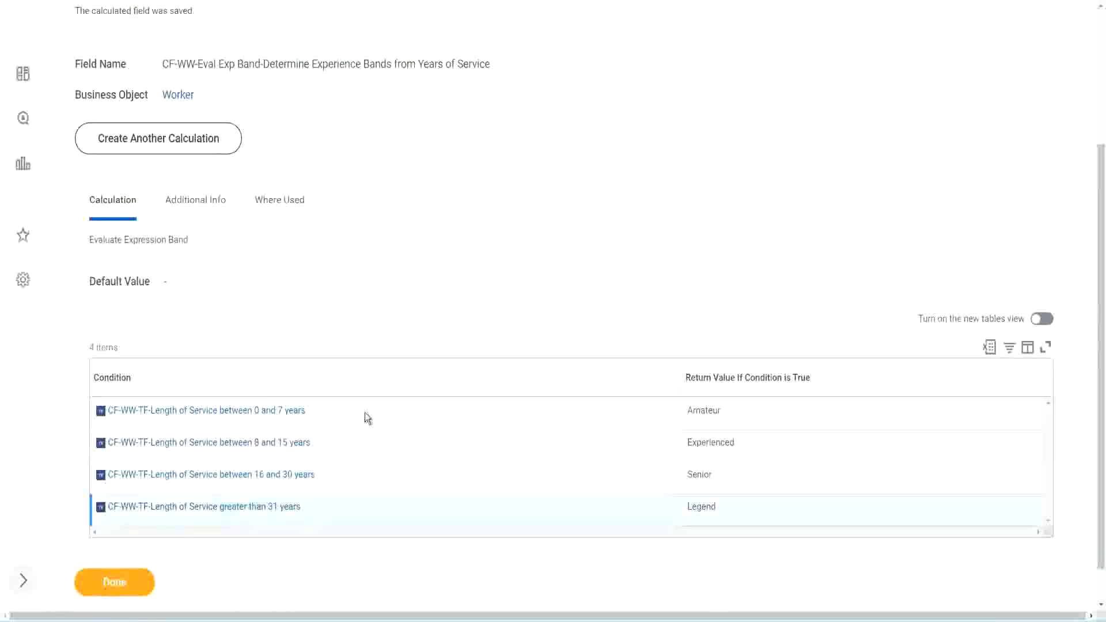
scroll(379, 406, "down", 1)
scroll(385, 258, "up", 3)
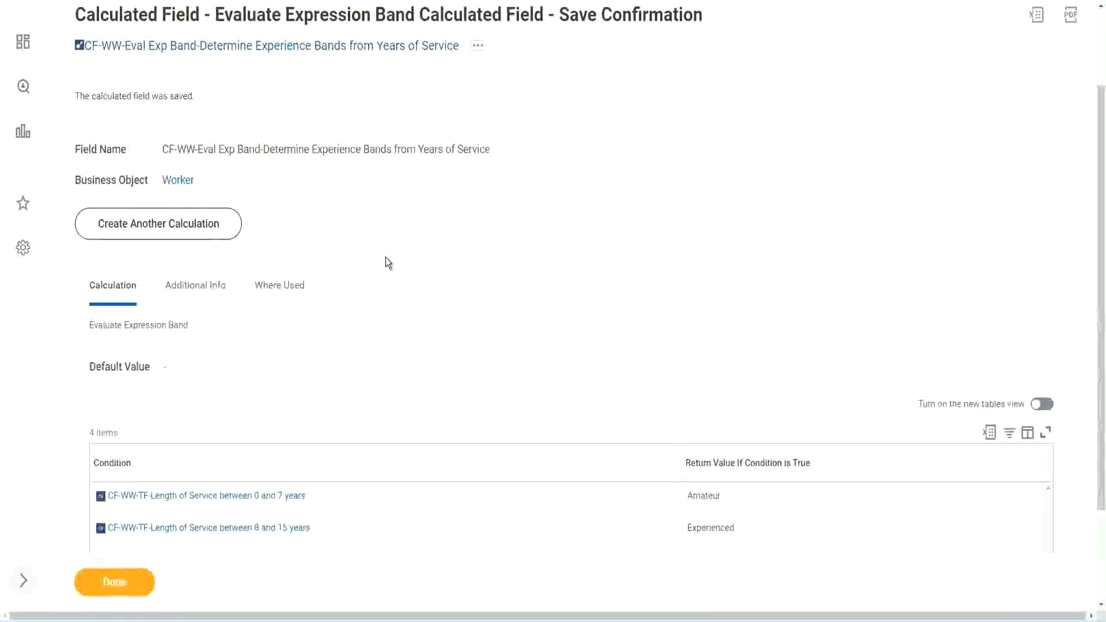
scroll(386, 257, "down", 2)
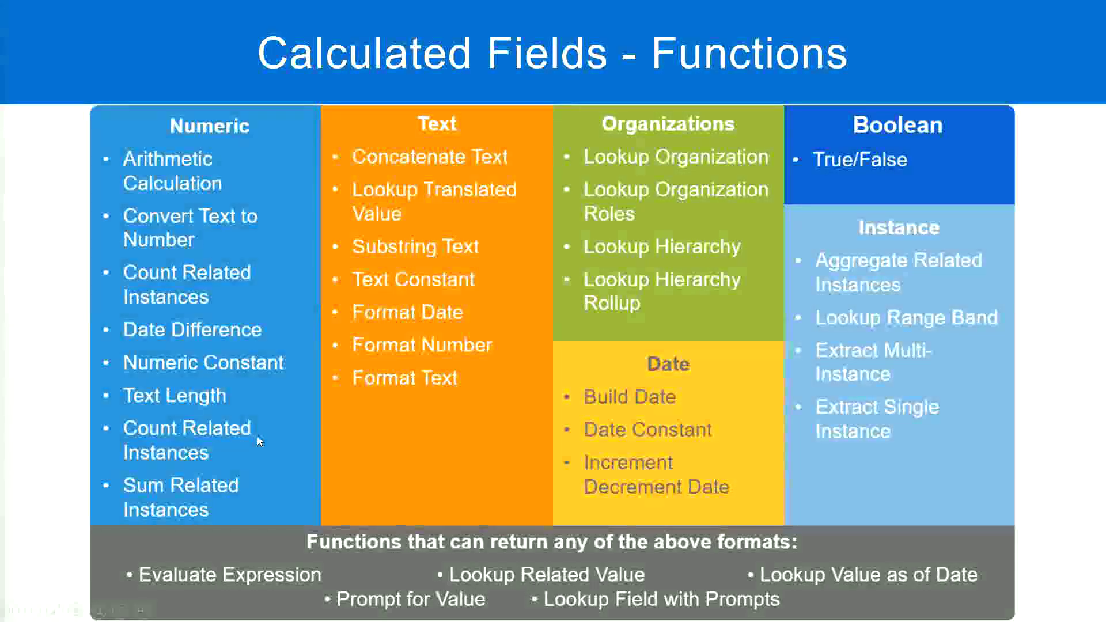
key("alt+Tab")
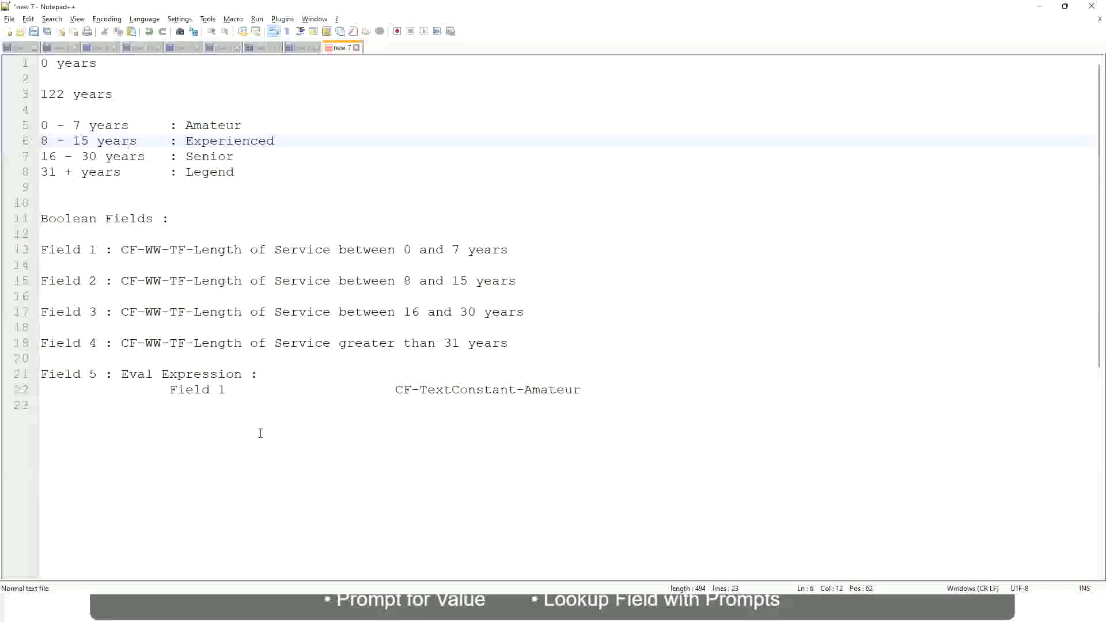
key("alt+Tab")
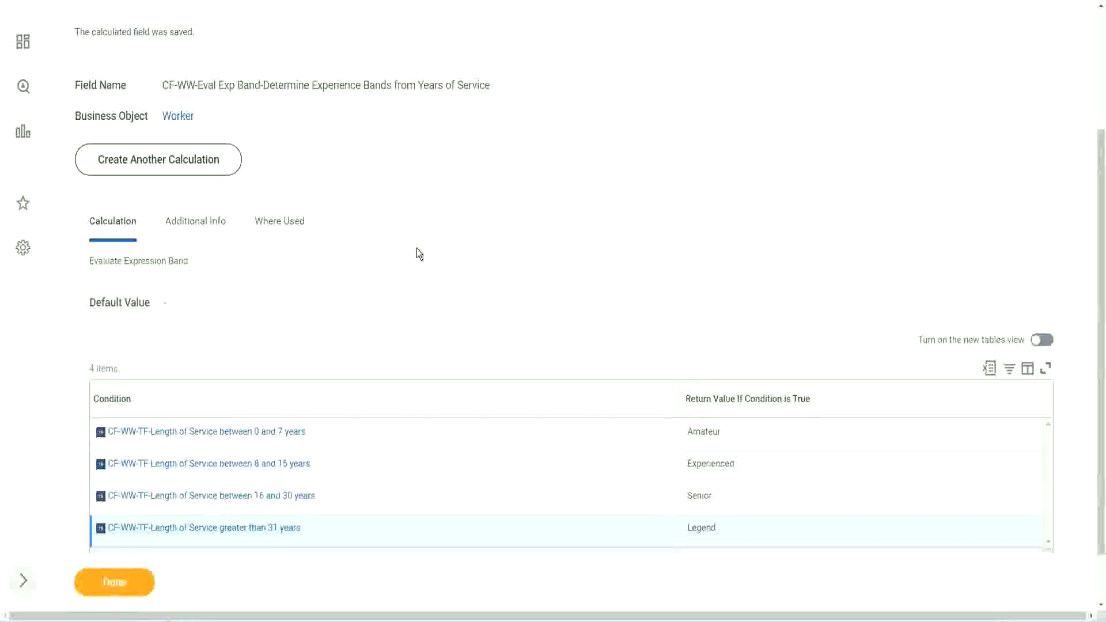
scroll(417, 248, "up", 3)
scroll(416, 248, "down", 4)
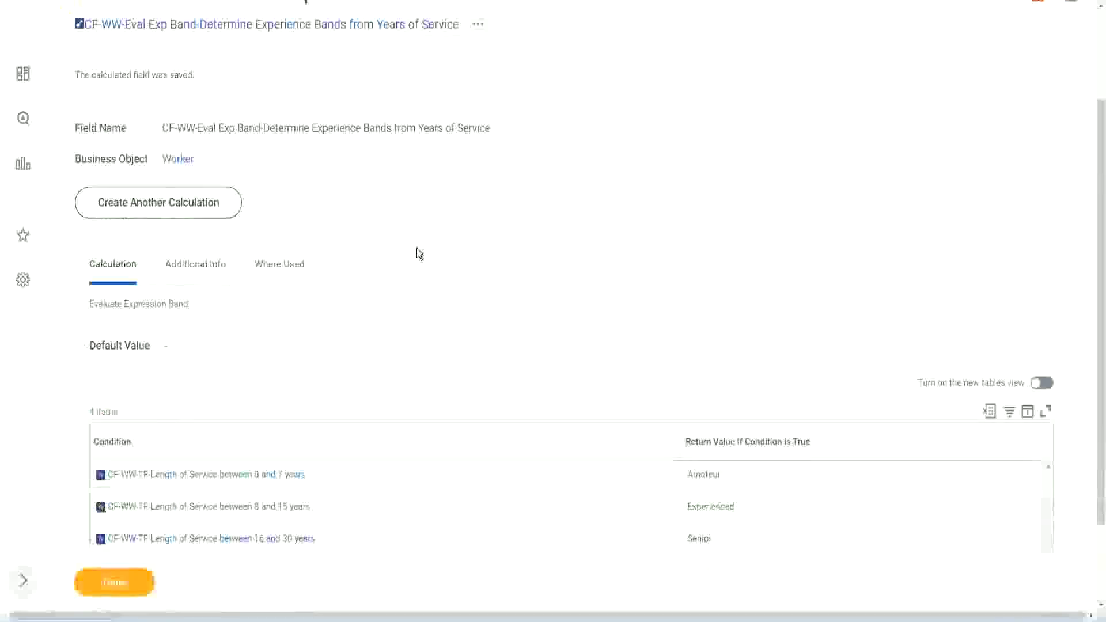
Finish with the save confirmation, open the WW Employee Details report for editing, and go to its last column row, Experience Bands.
left_click(128, 579)
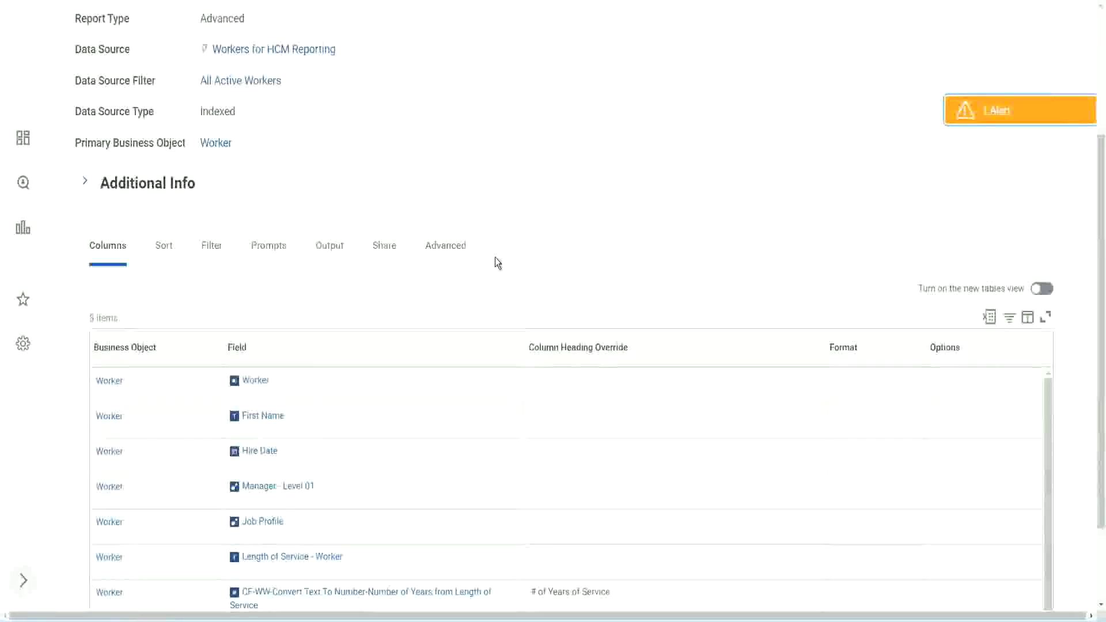
left_click(381, 122)
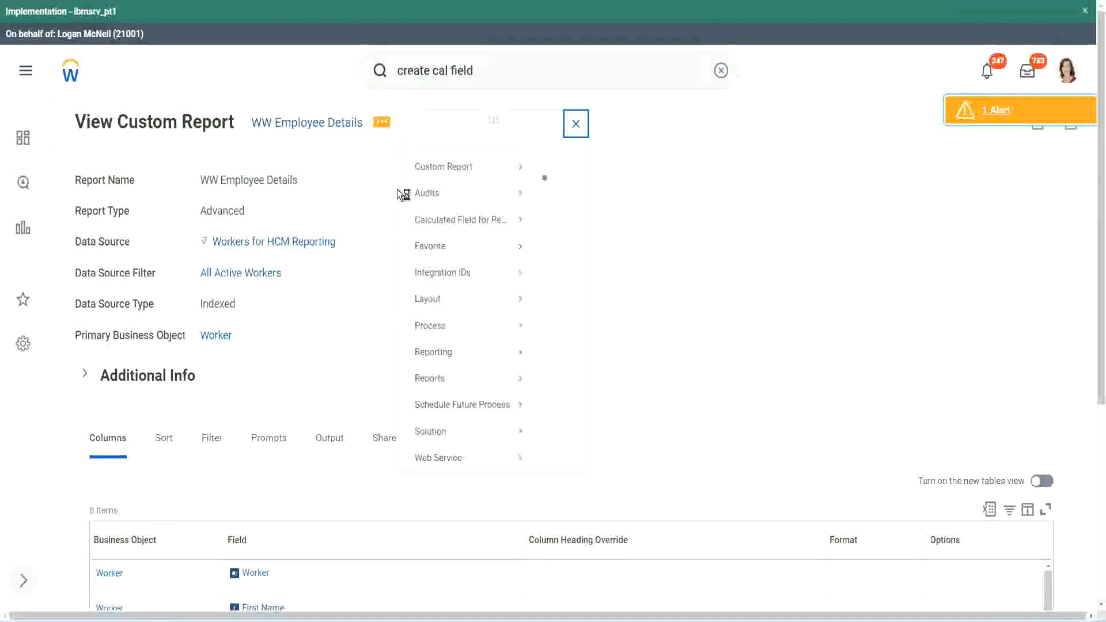
mouse_move(440, 184)
left_click(558, 187)
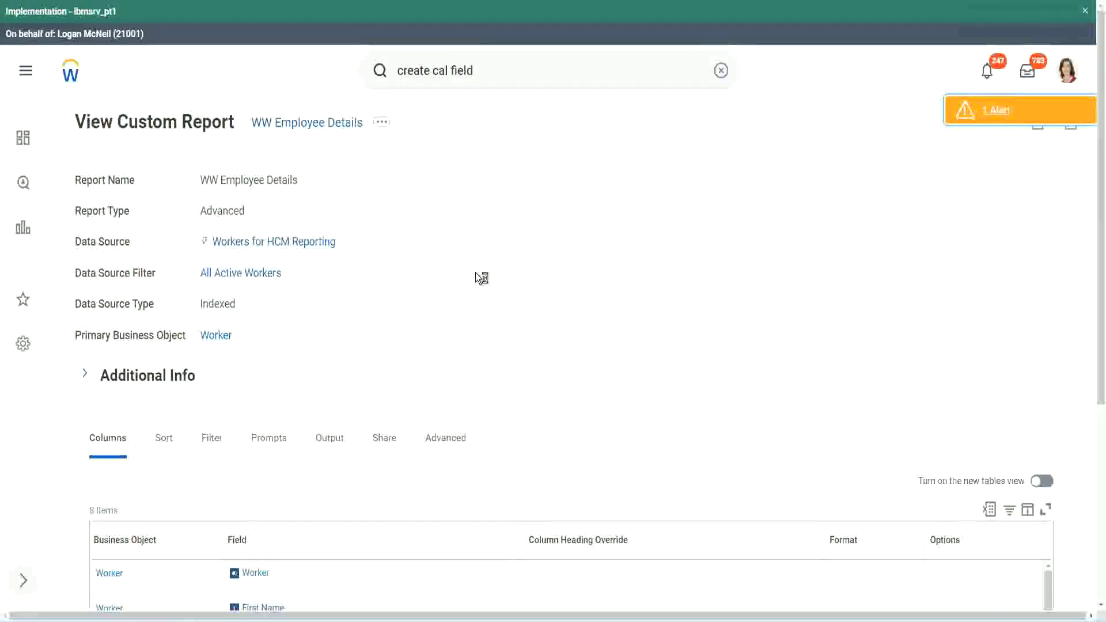
scroll(475, 272, "down", 1)
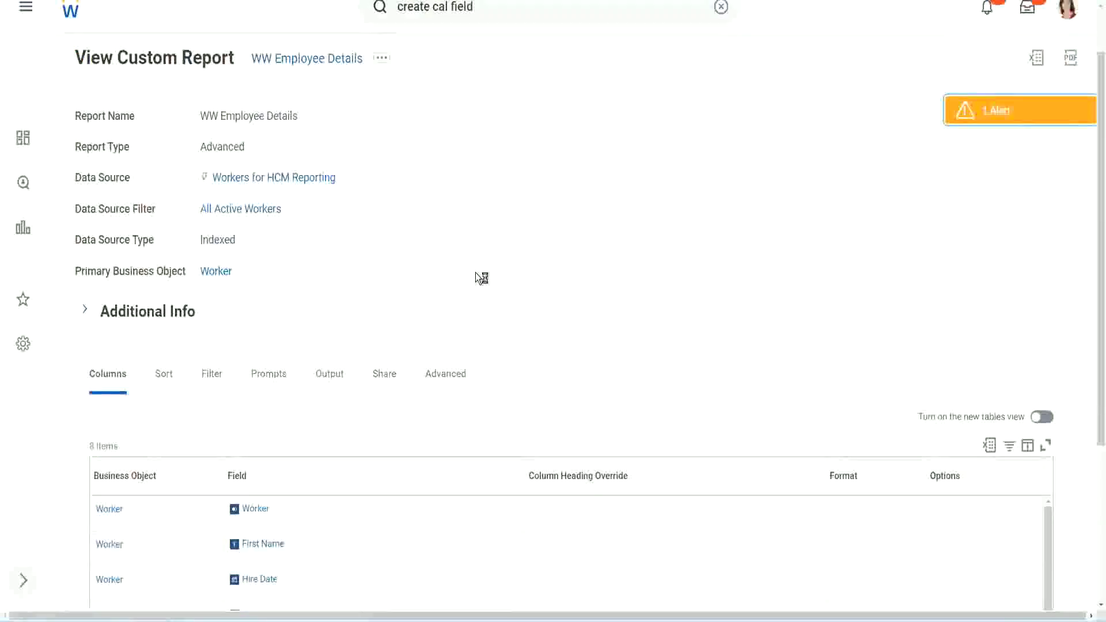
scroll(475, 272, "down", 4)
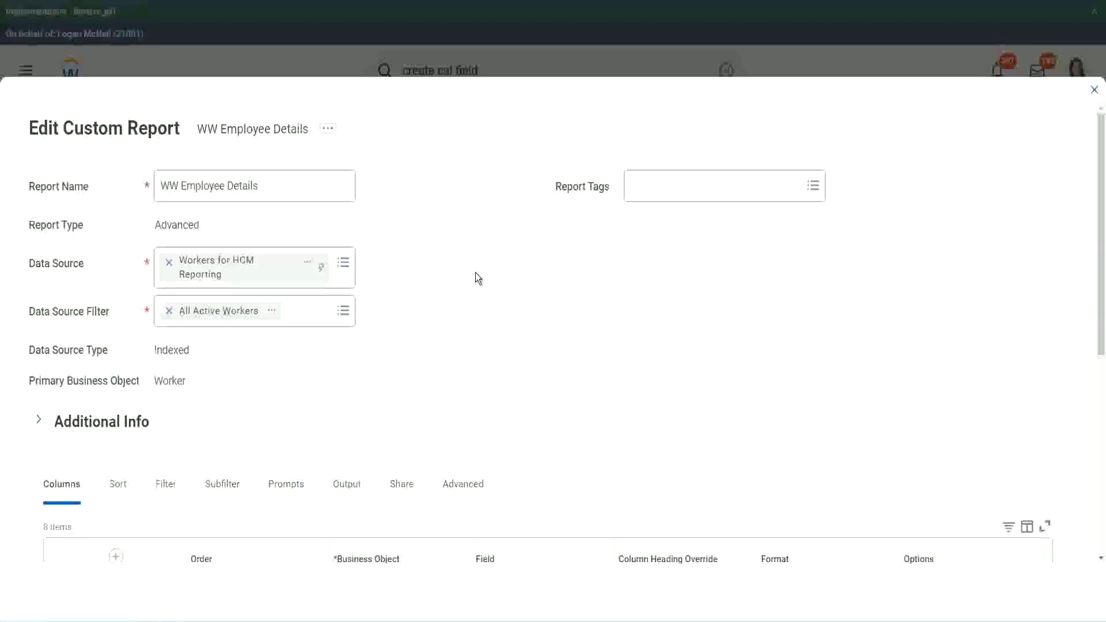
scroll(476, 272, "down", 8)
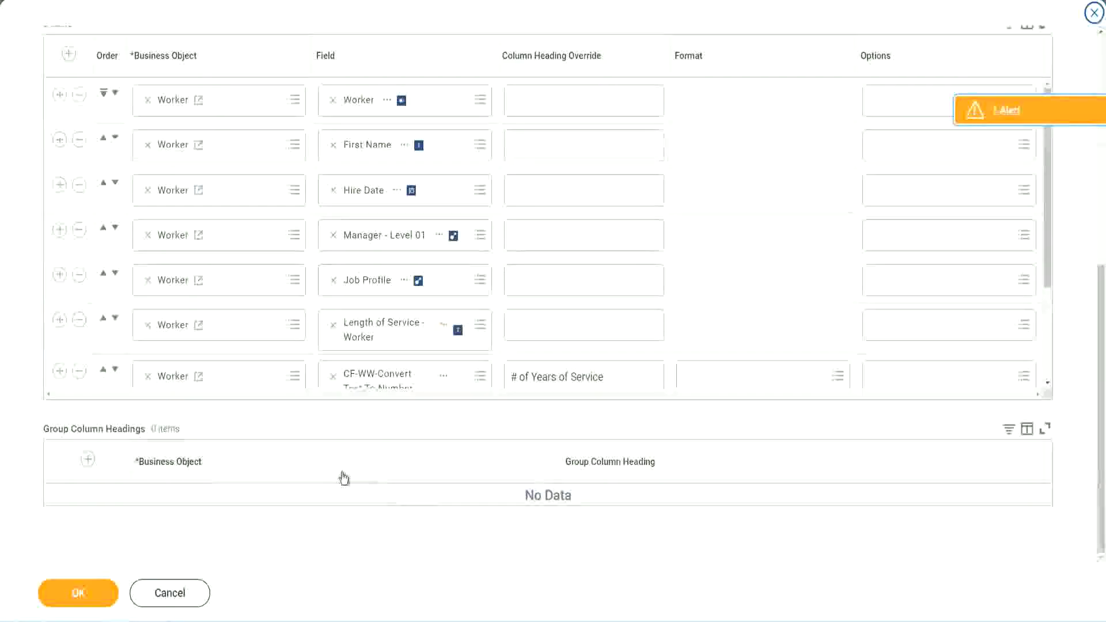
scroll(202, 316, "down", 3)
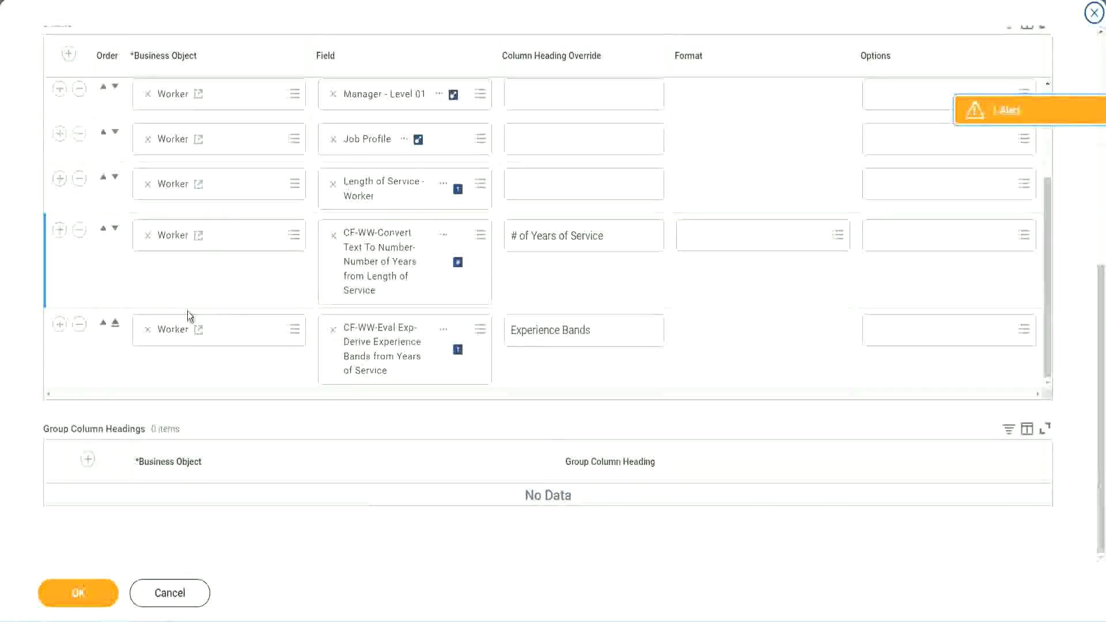
Add a Worker column row after Experience Bands with the field CF-WW-Eval Exp Band-Determine Experience Bands from Years of Service.
left_click(60, 324)
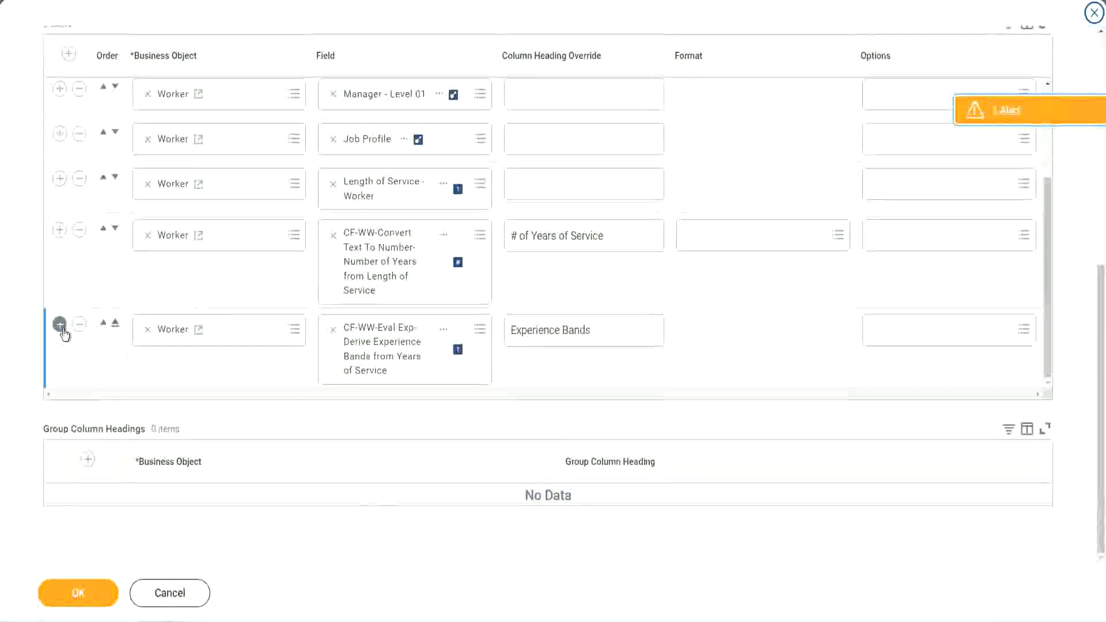
right_click(384, 312)
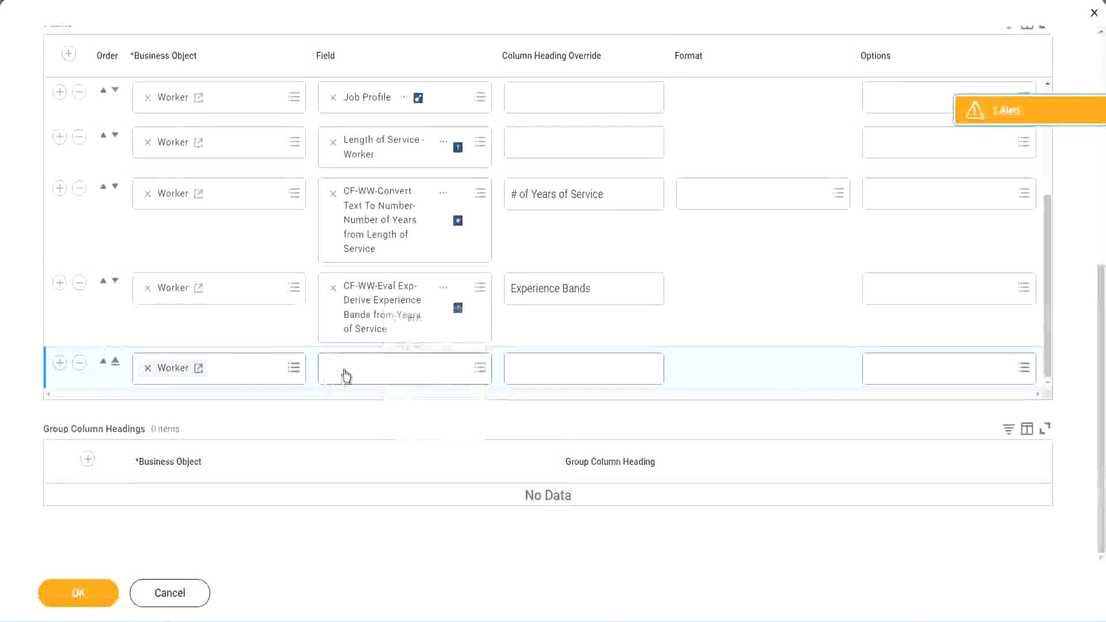
left_click(411, 375)
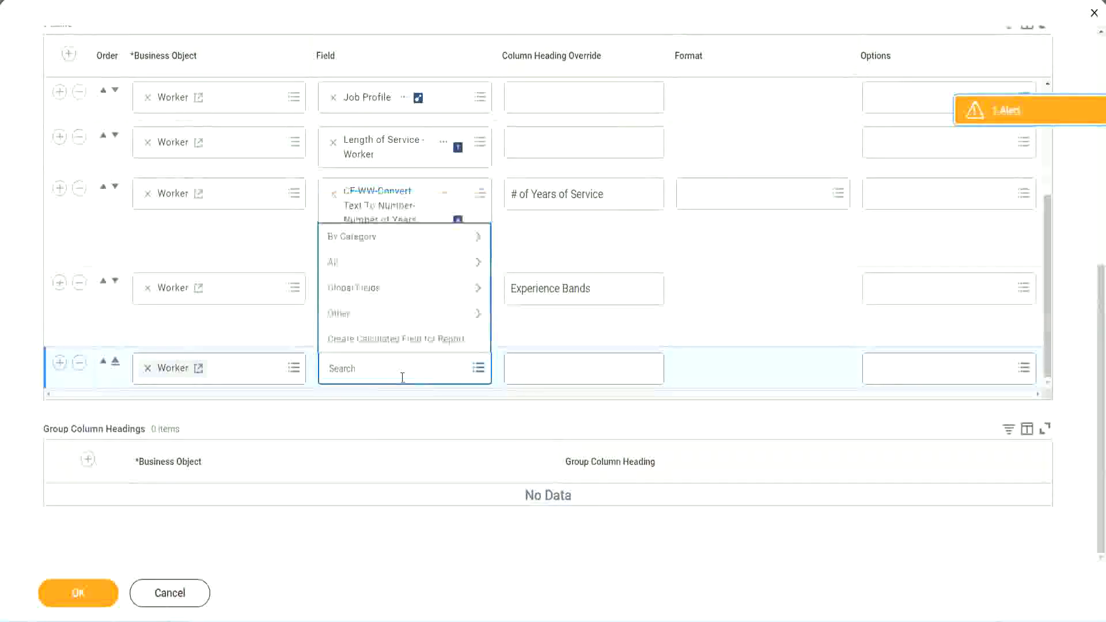
key("ctrl+v")
left_click_drag(404, 366, 284, 365)
left_click(392, 369)
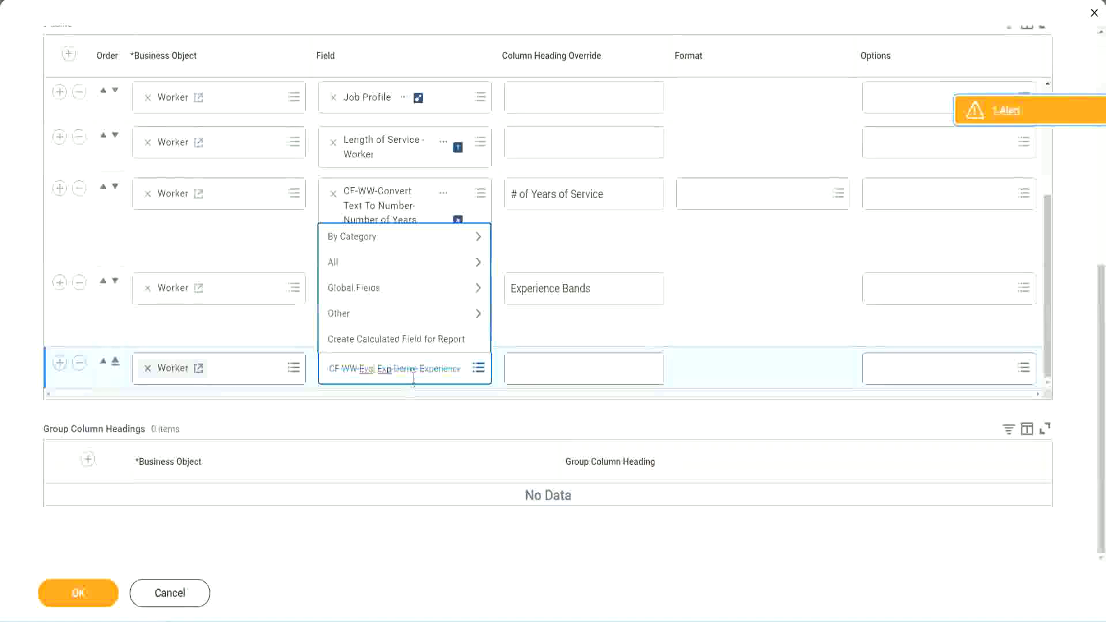
type("Band")
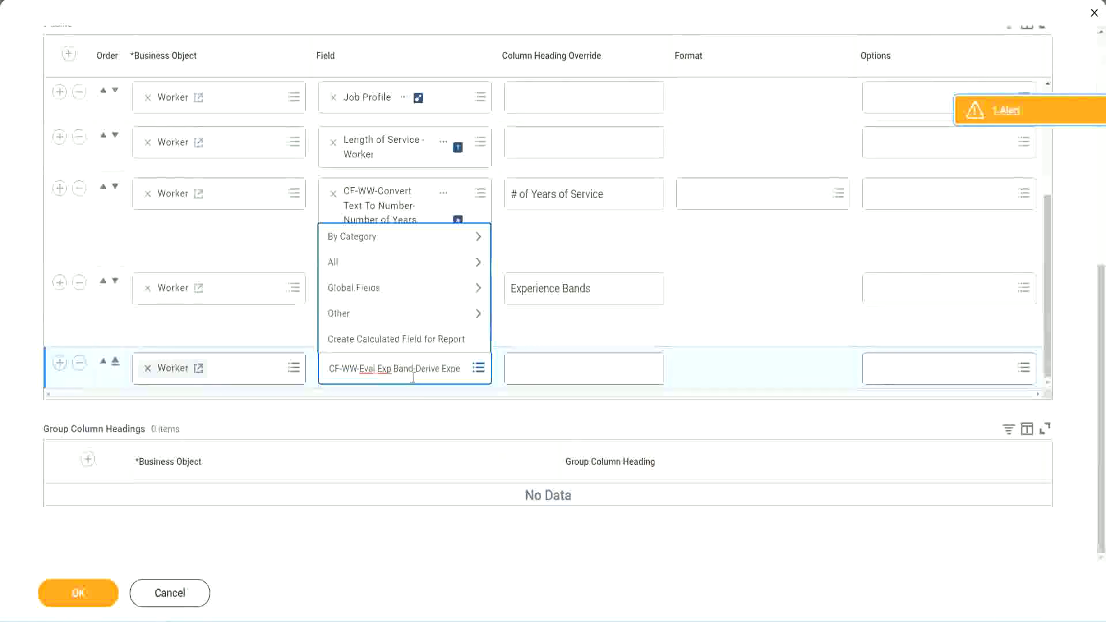
key("Delete")
key("Delete")
key("Delete")
key("Delete")
key("Delete")
key("Delete")
key("Delete")
key("Delete")
key("Delete")
key("Delete")
key("Delete")
key("Delete")
key("Delete")
key("Delete")
key("Delete")
key("Delete")
key("Delete")
key("Delete")
key("Delete")
key("Delete")
key("Delete")
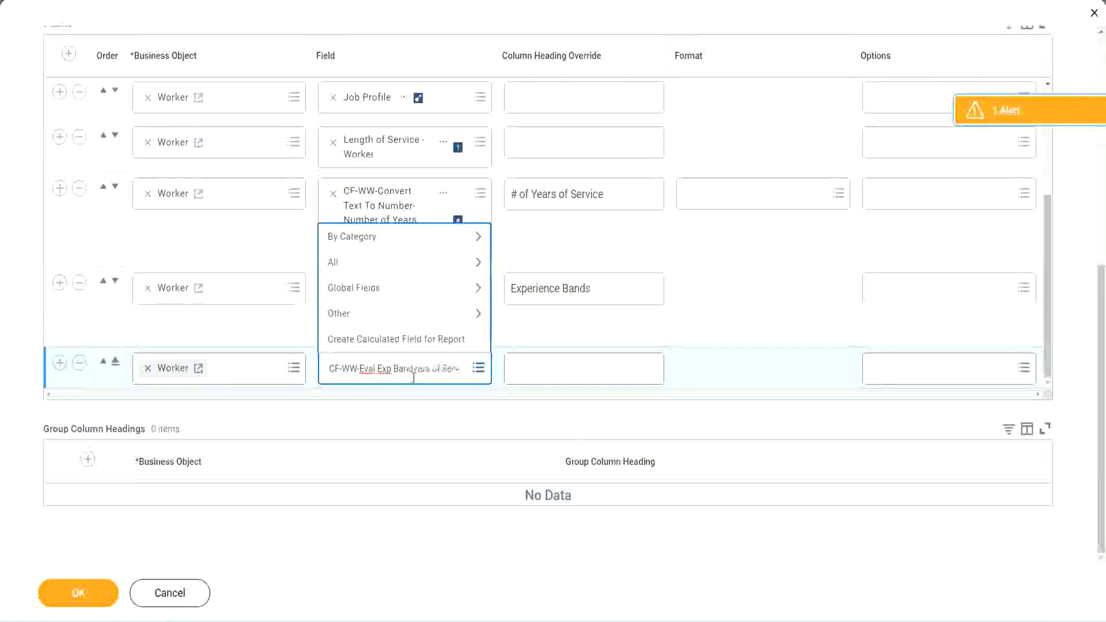
key("Delete")
key("Delete")
key("Delete")
key("Delete")
key("Delete")
key("Delete")
key("Delete")
key("Delete")
key("Delete")
key("Delete")
key("Delete")
key("Delete")
key("Delete")
key("Delete")
key("Delete")
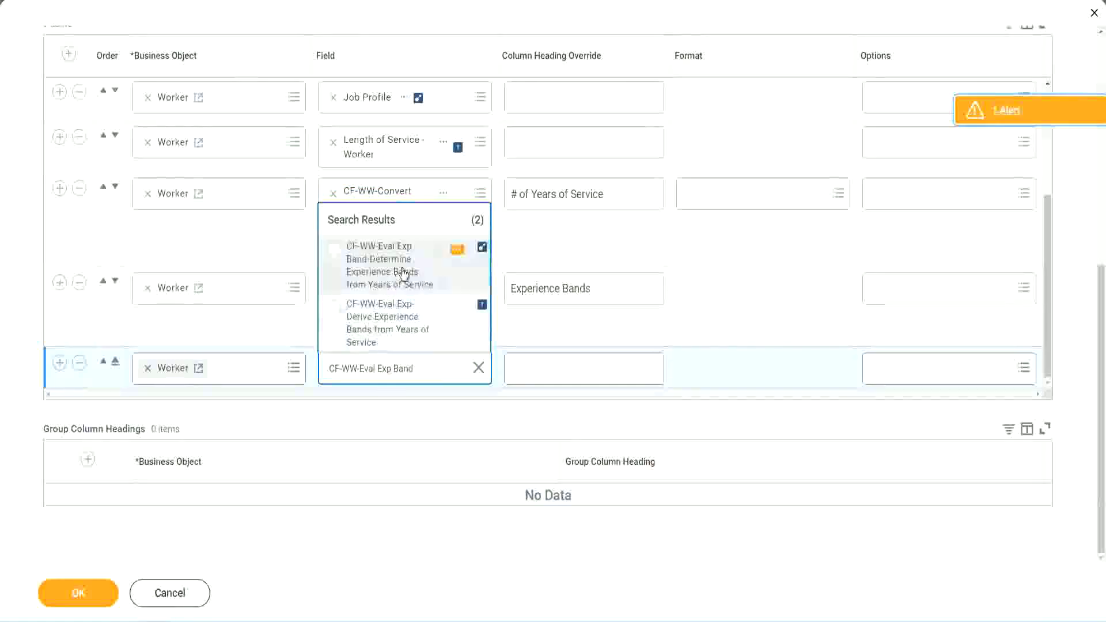
left_click(404, 272)
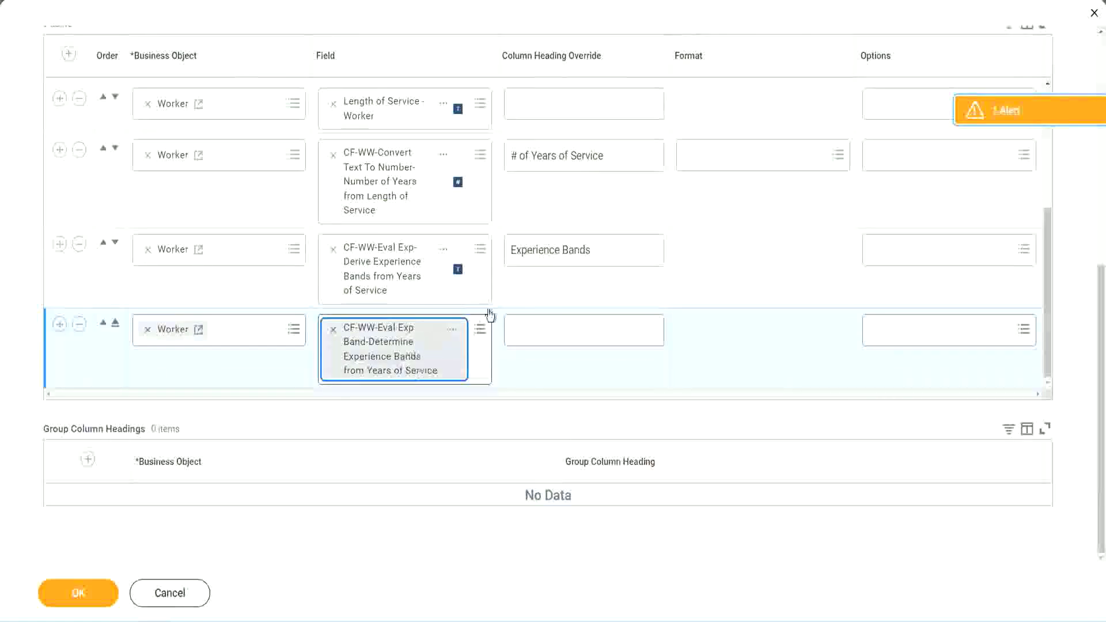
Set the new column's heading override to "Experience Bands (Eval Exp Bands)", reusing the heading text from the row above.
triple_click(609, 251)
key("ctrl+c")
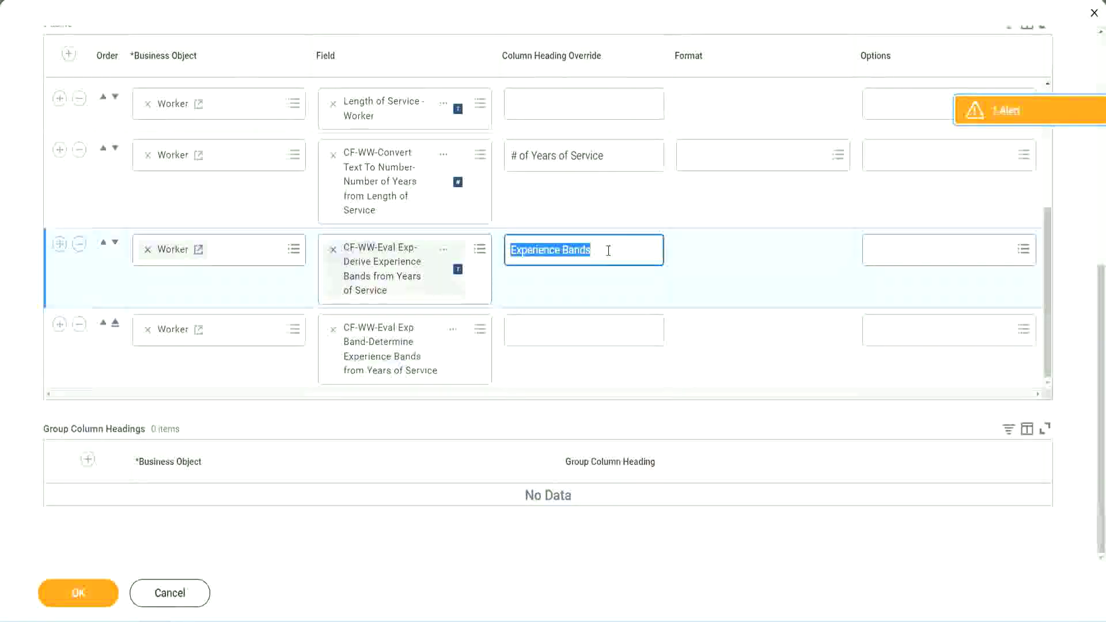
left_click(537, 329)
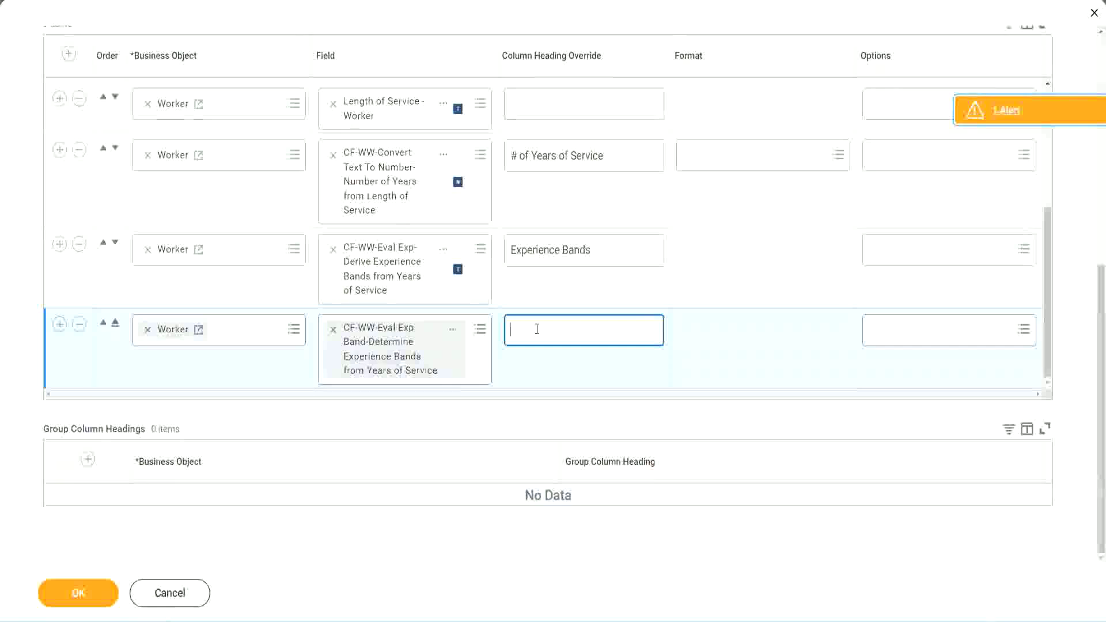
key("ctrl+v")
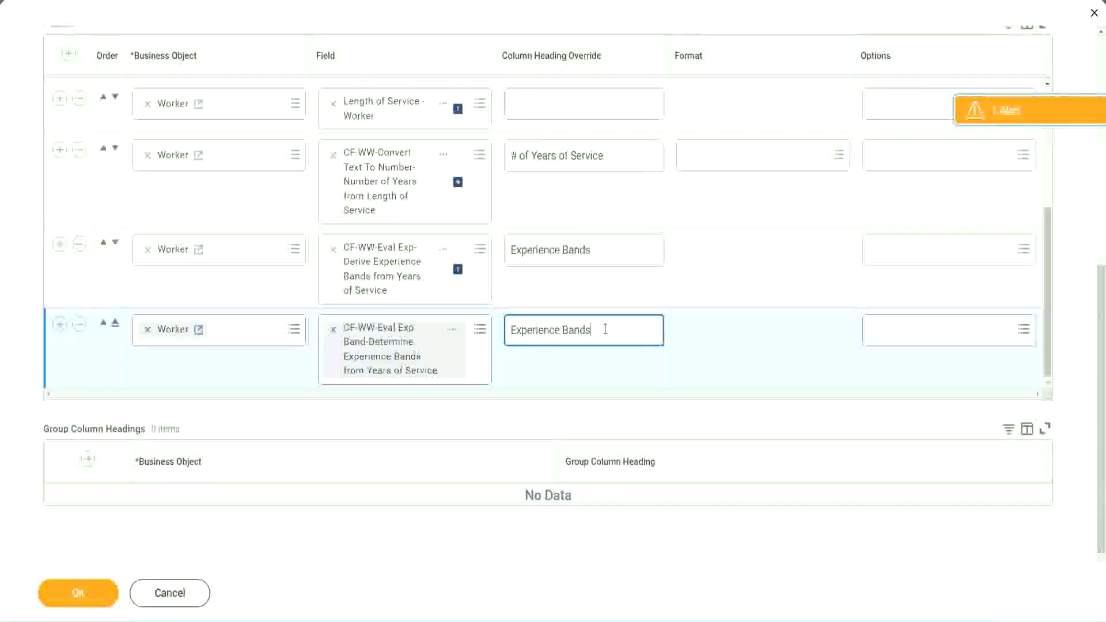
type("(")
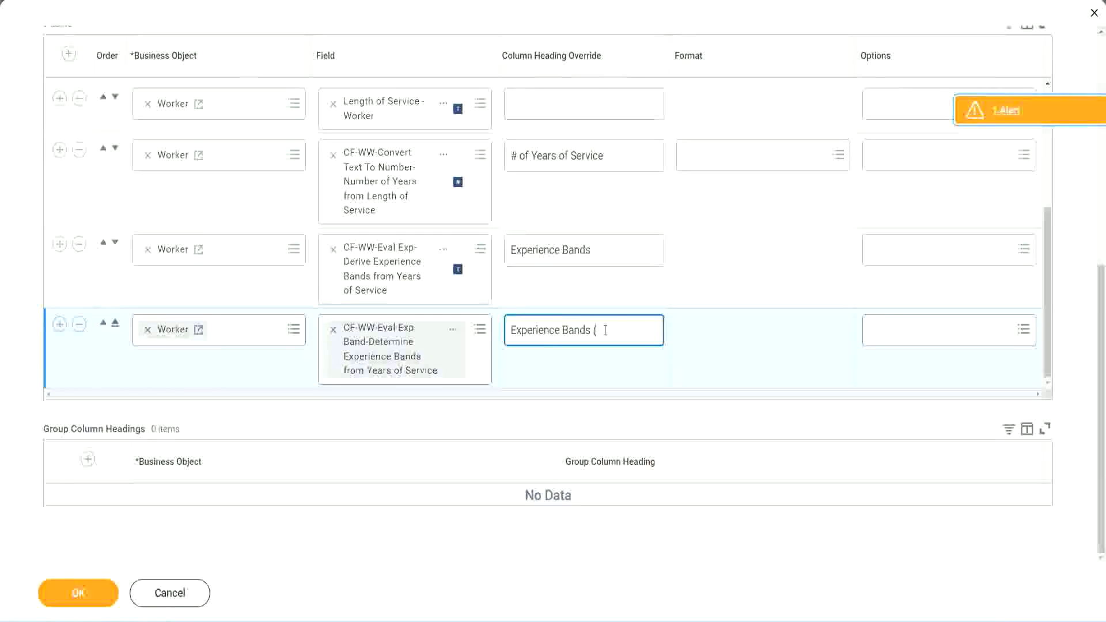
type("Eval Exp")
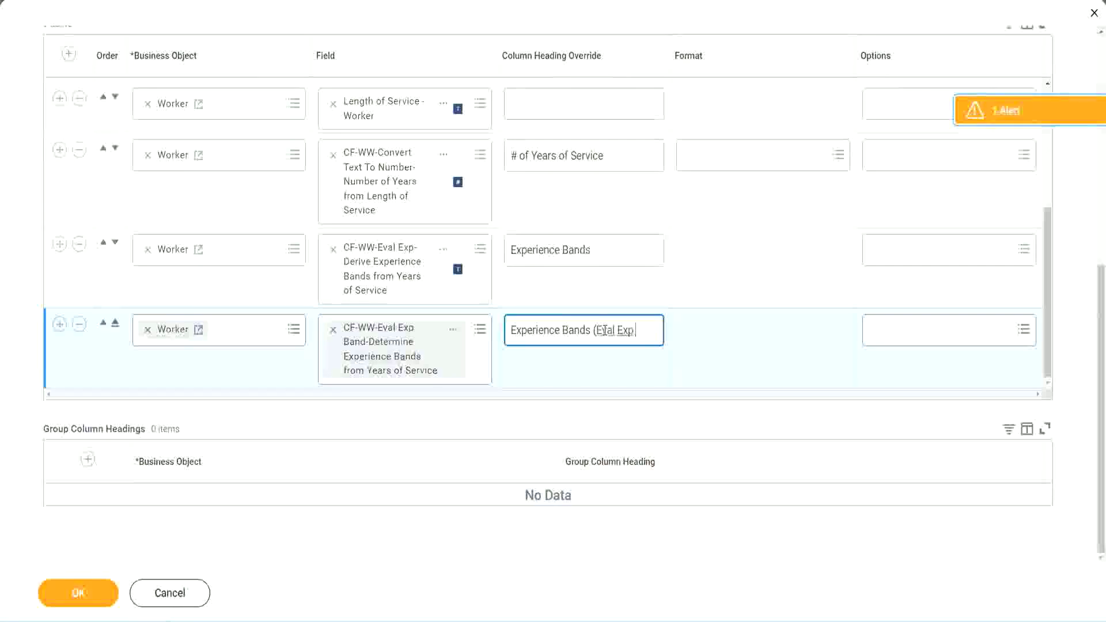
type(" Bands)")
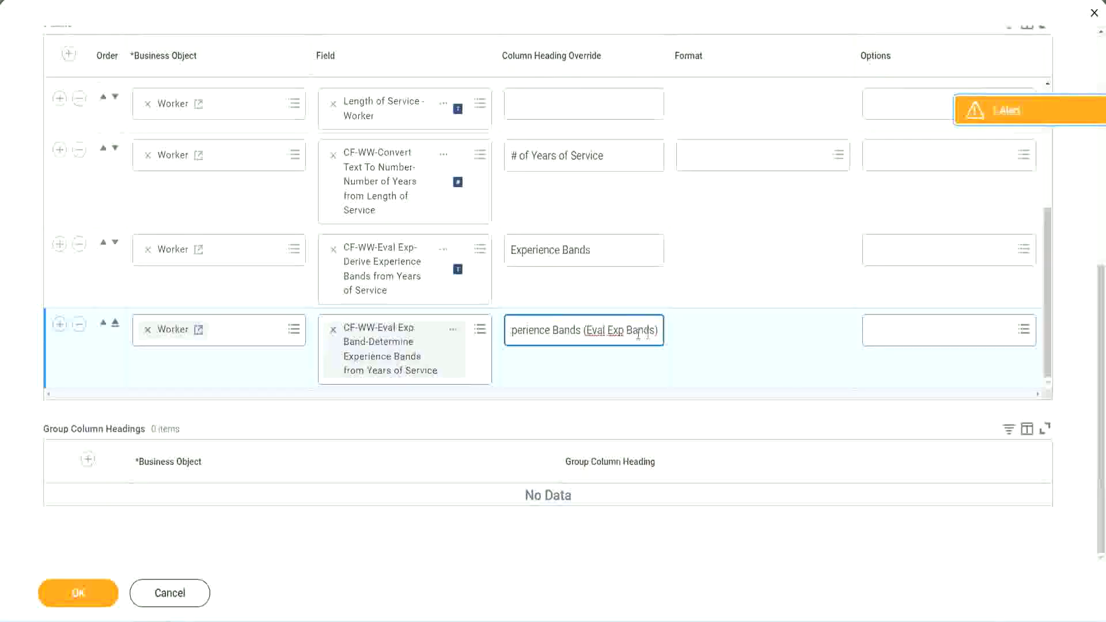
double_click(616, 330)
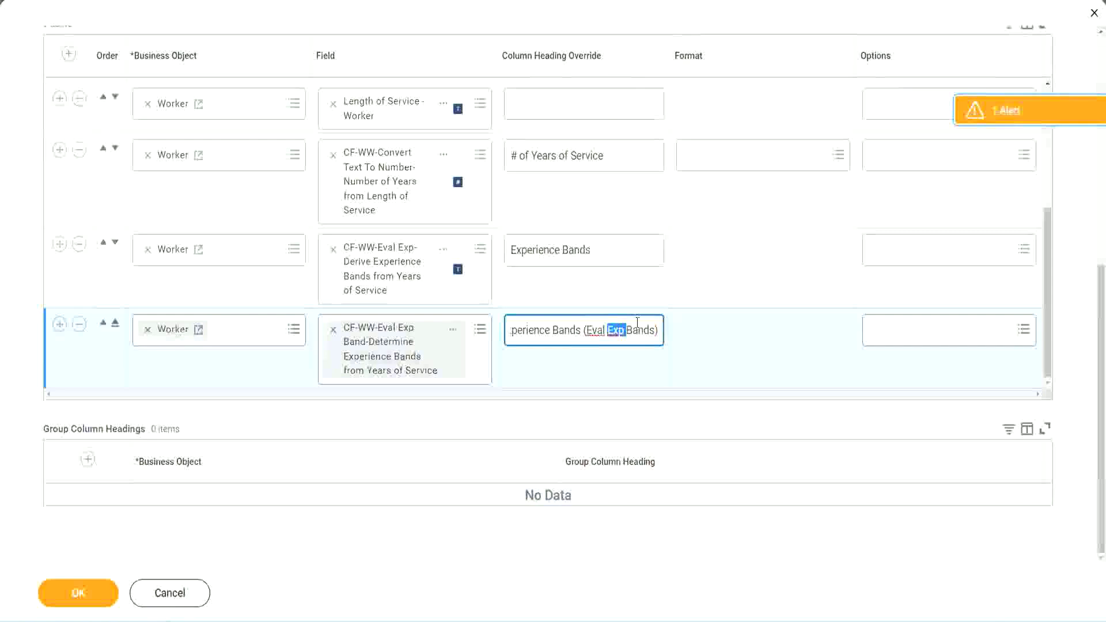
left_click(637, 326)
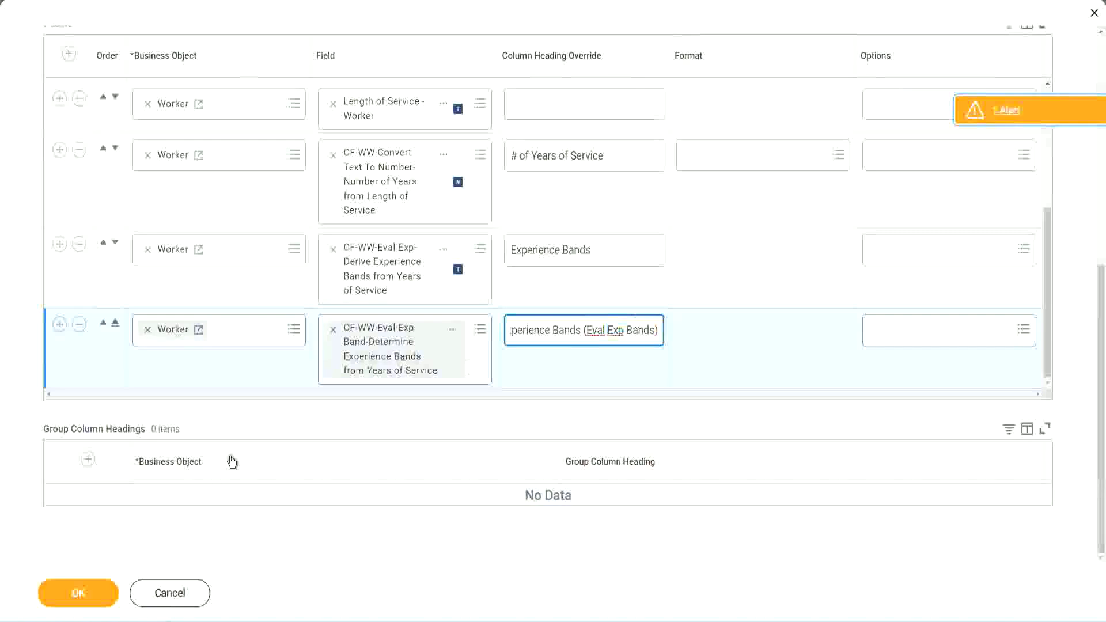
Save the column changes to the WW Employee Details report and run it.
left_click(84, 597)
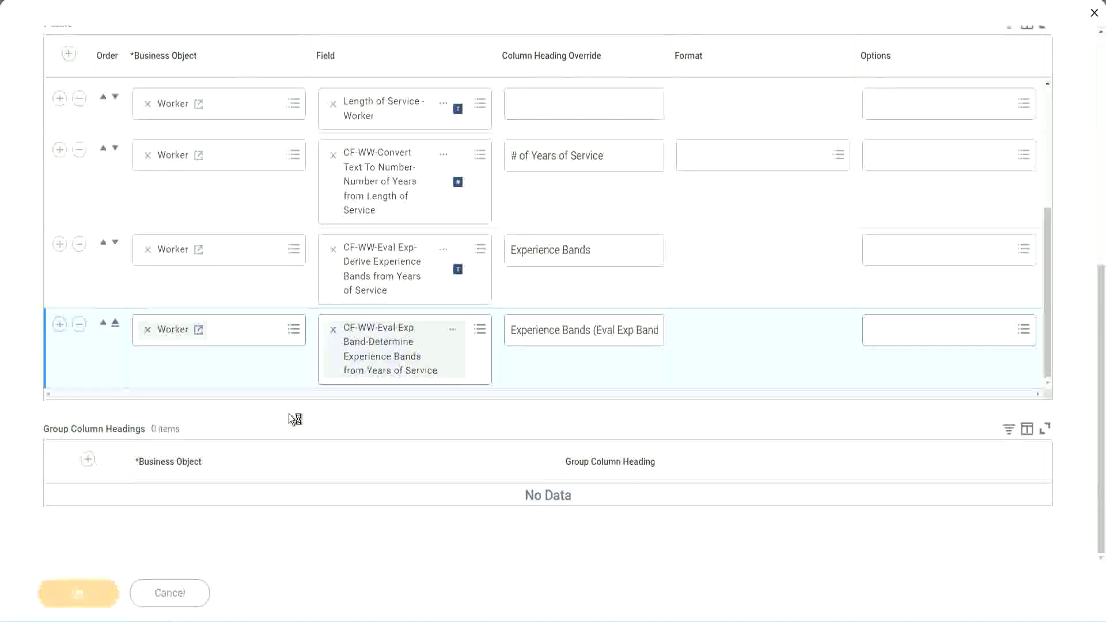
left_click(129, 586)
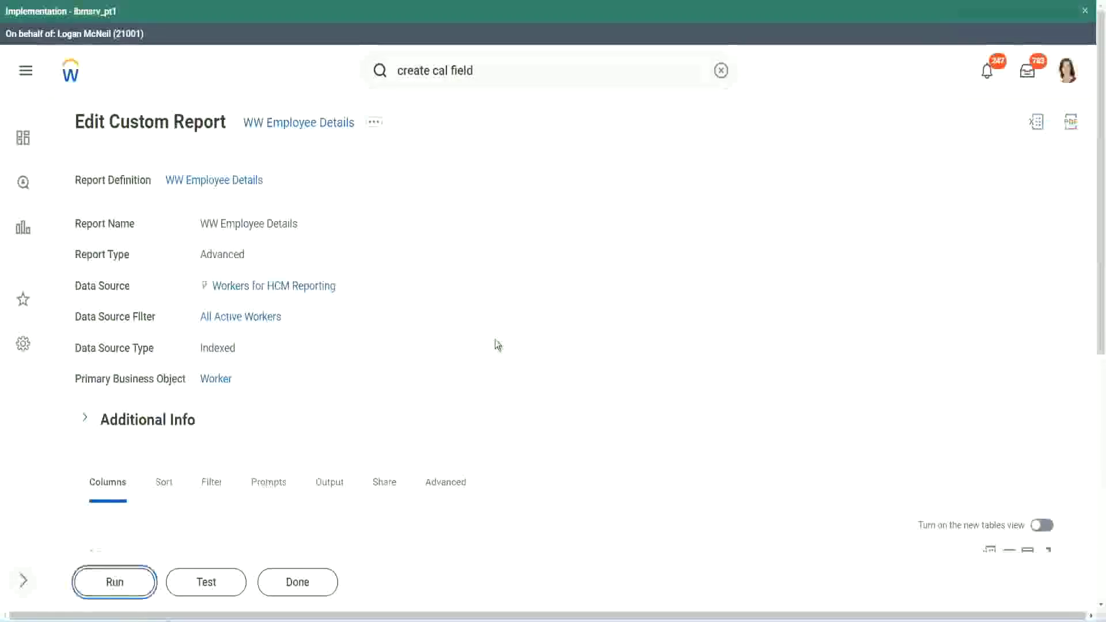